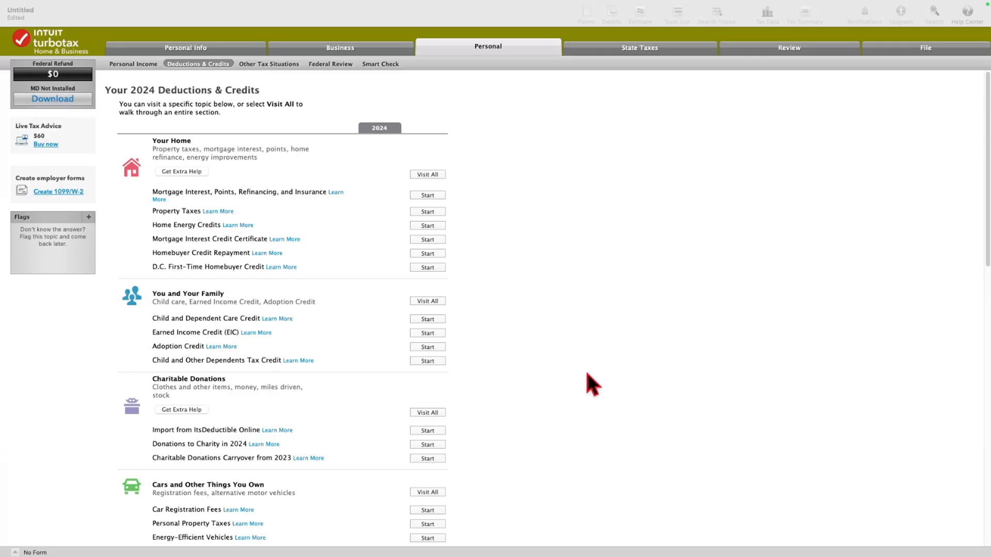
scroll(573, 361, down, 10)
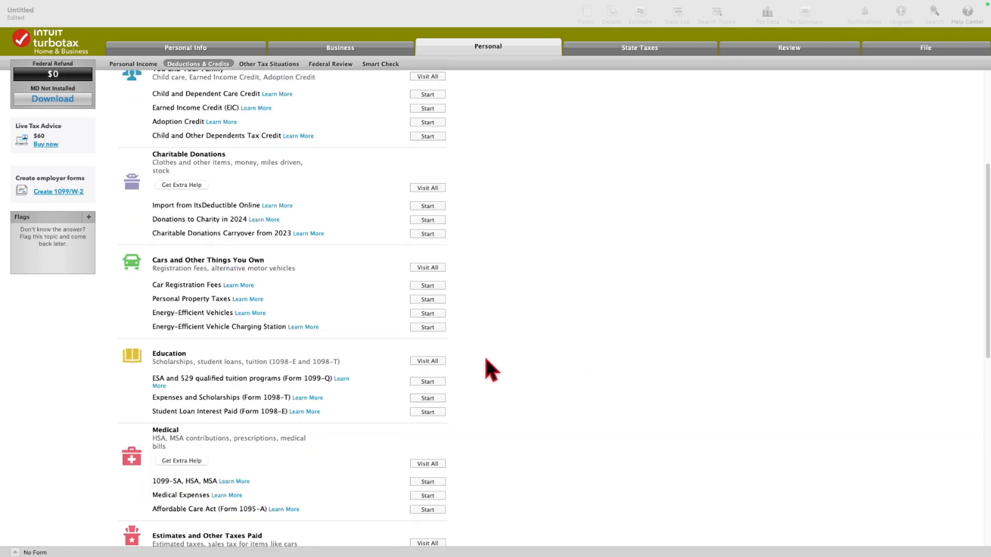
scroll(459, 386, down, 11)
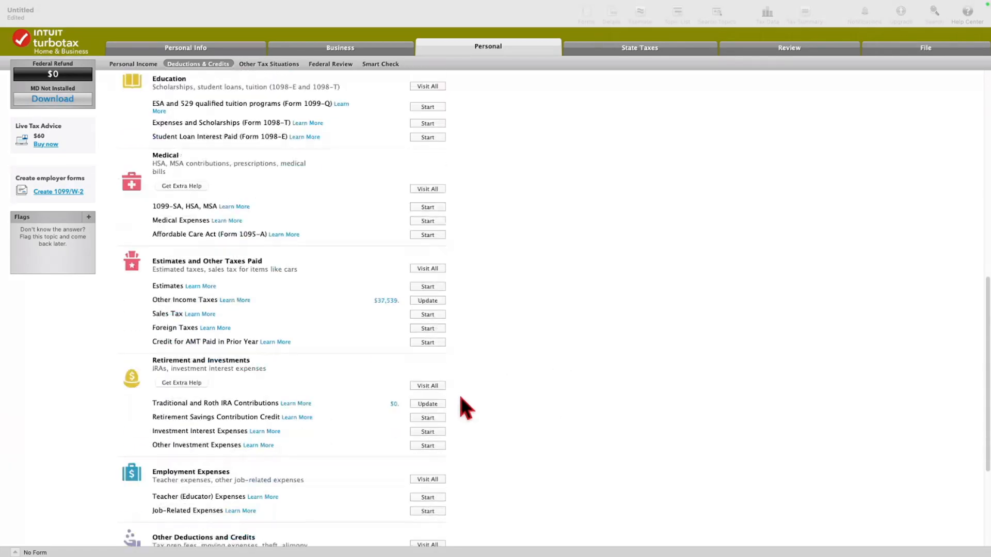
scroll(465, 409, down, 2)
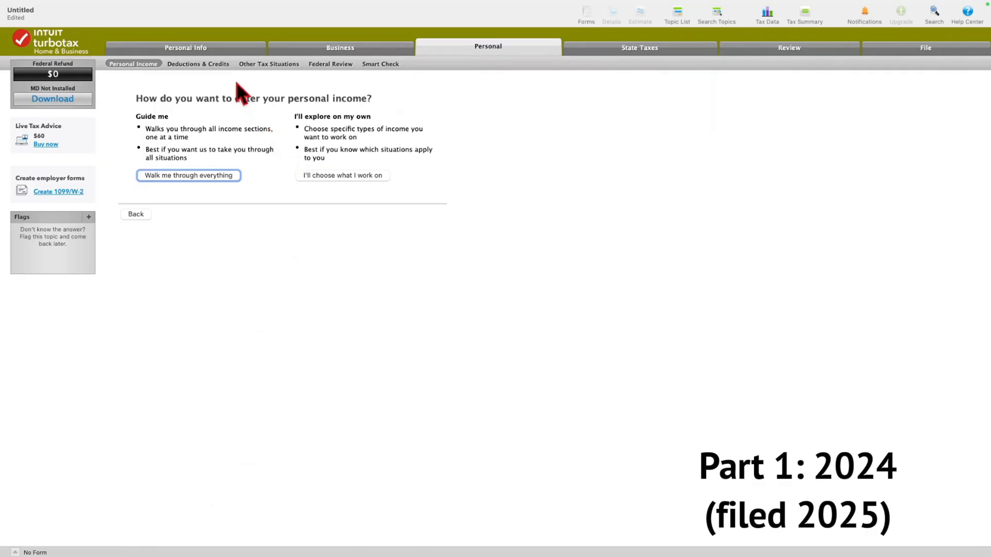
From a self-chosen Deductions & Credits list, open Traditional and Roth IRA Contributions and select Traditional IRA as the account kind.
click(209, 67)
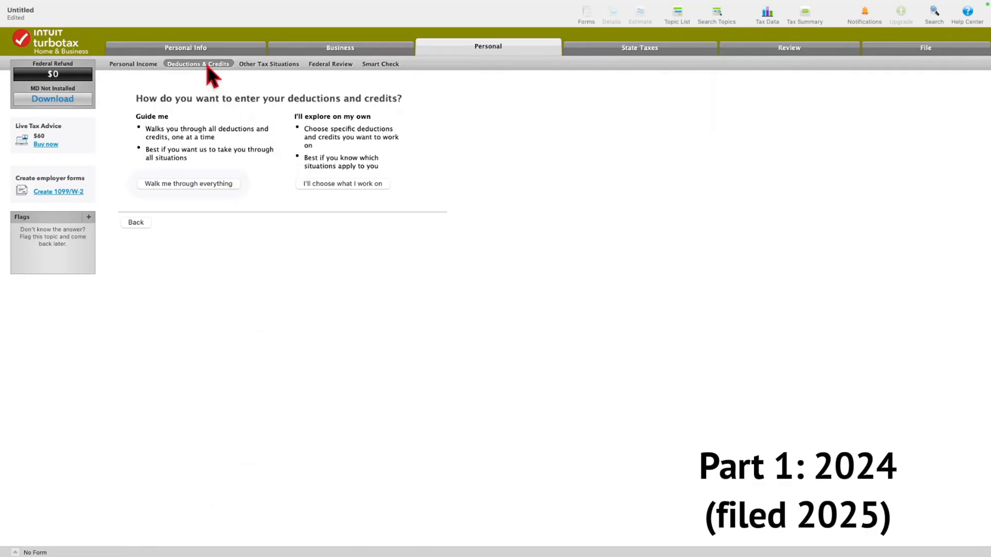
click(332, 185)
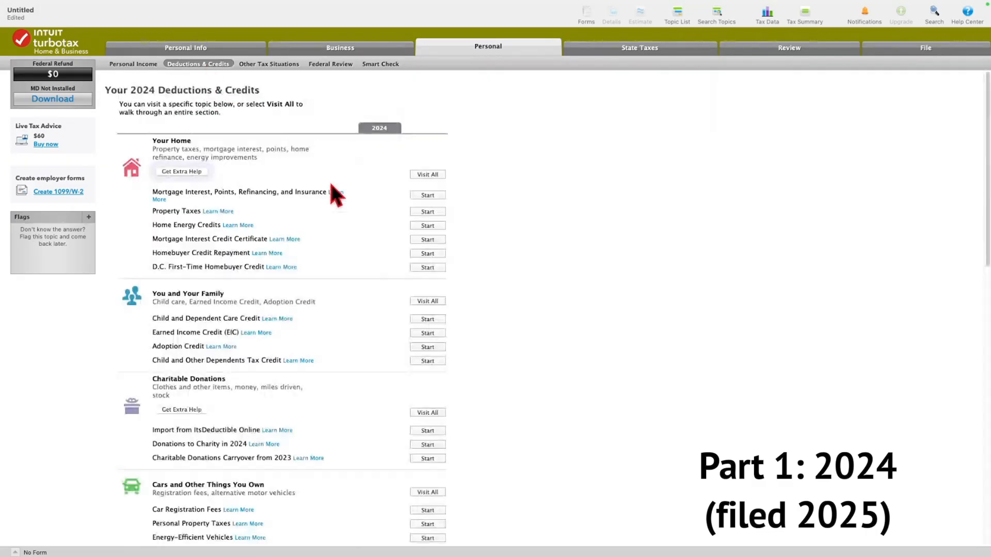
scroll(356, 228, down, 15)
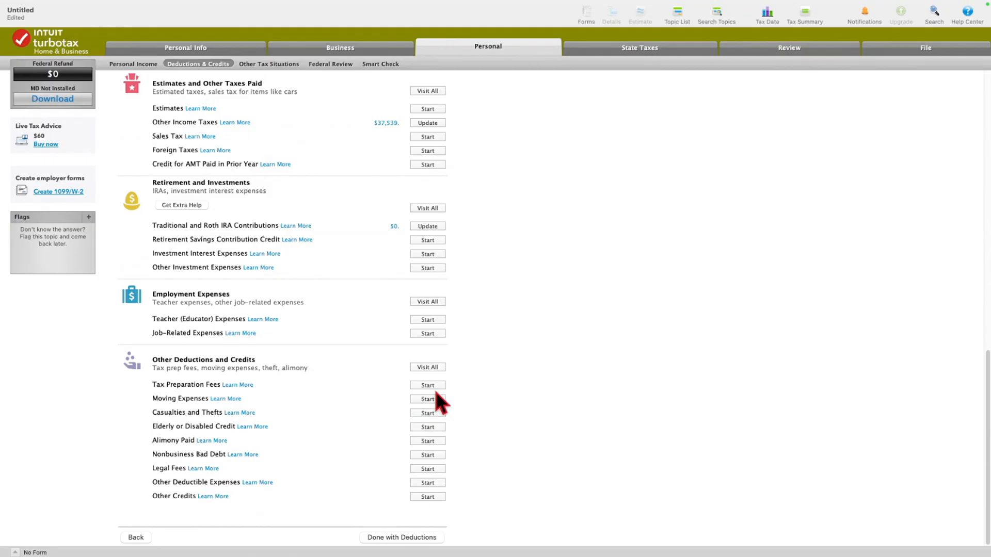
click(434, 228)
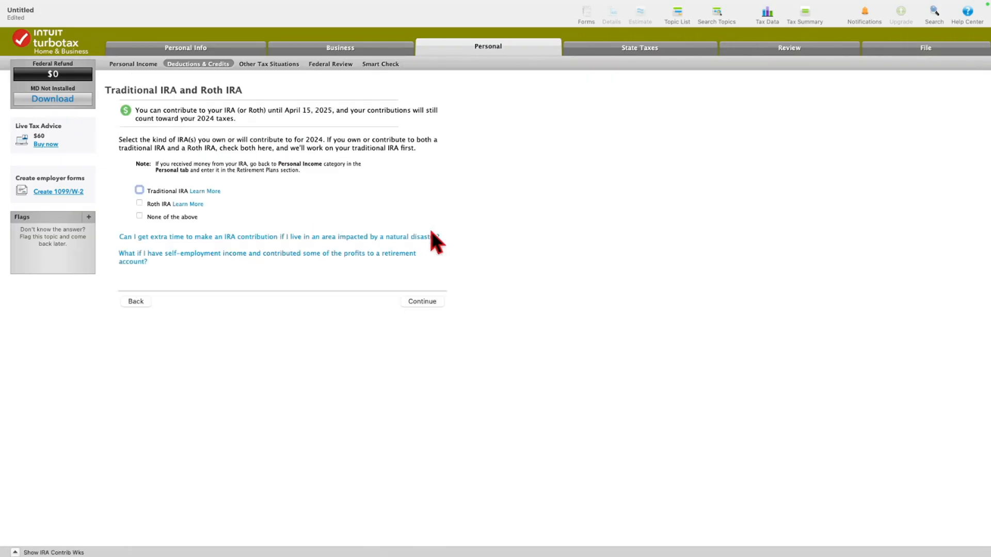
click(138, 190)
click(408, 301)
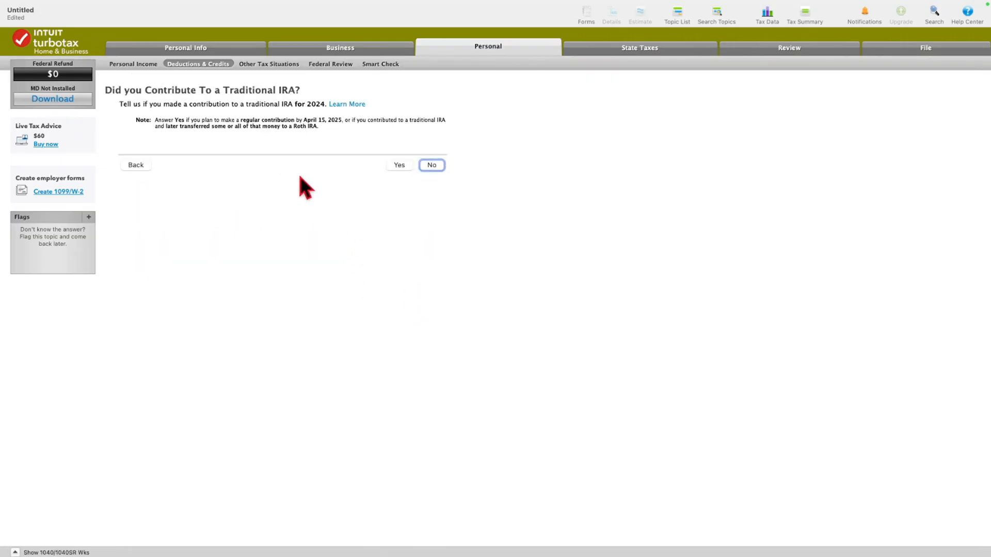
Report a non-repayment traditional IRA contribution of $7,000 for 2024, with $7,000 contributed between January 1 and April 15, 2025.
click(400, 165)
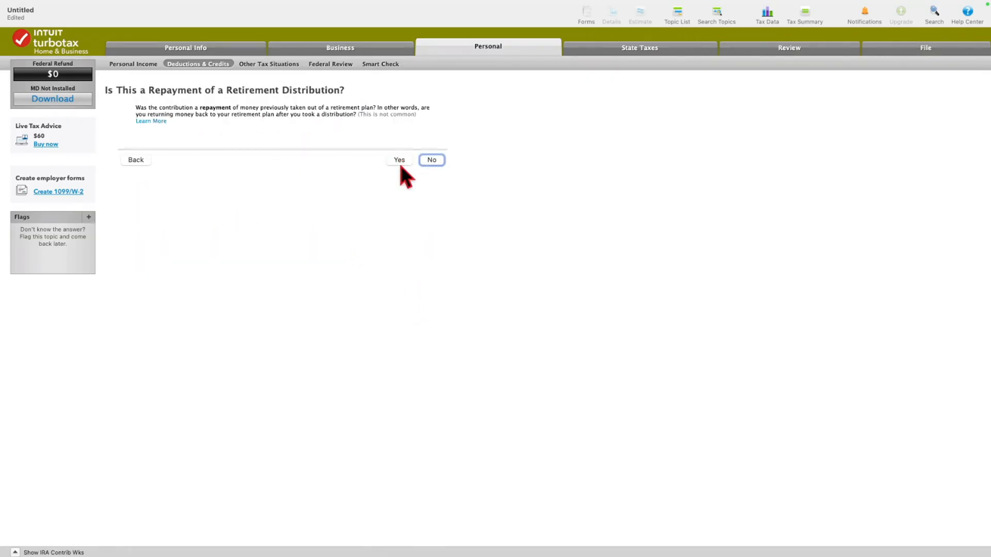
click(431, 160)
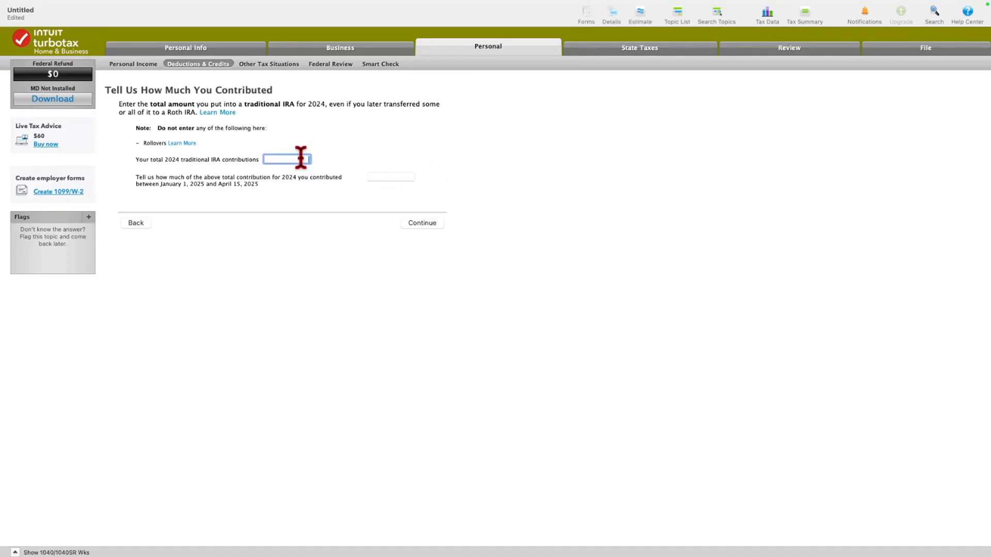
text(7000)
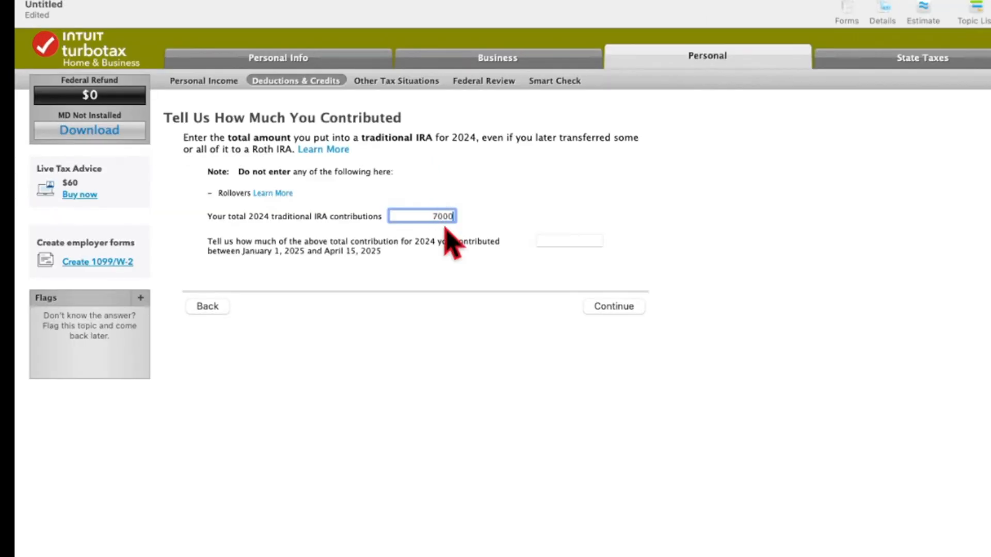
click(570, 240)
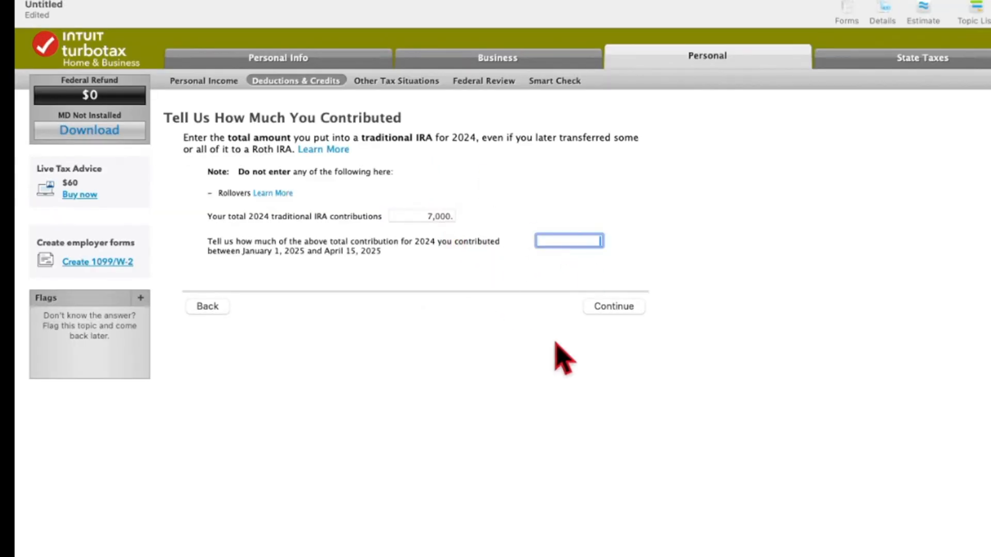
text(7000)
click(604, 306)
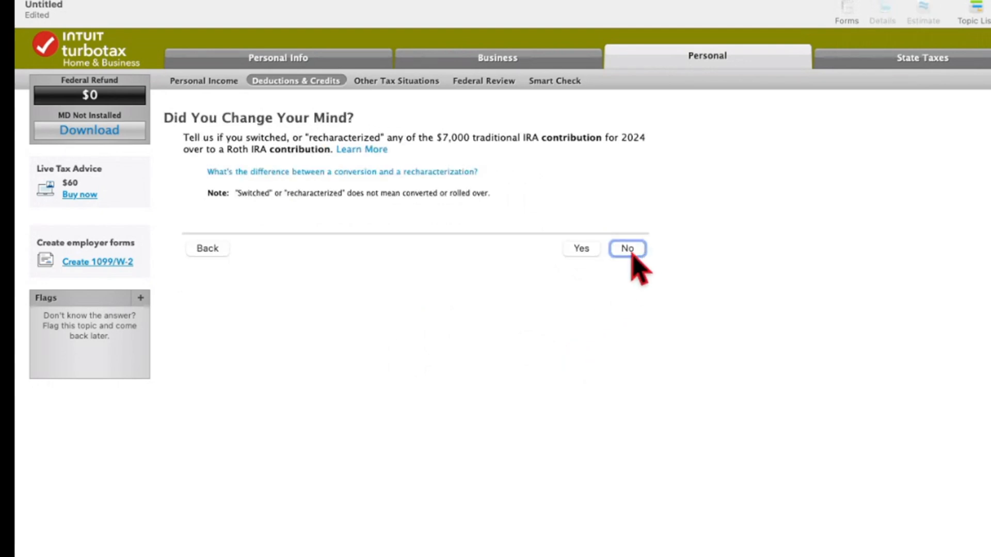
Complete the IRA interview with no recharacterization, workplace plan coverage, no excess contributions and no tracked prior nondeductible contributions.
click(629, 249)
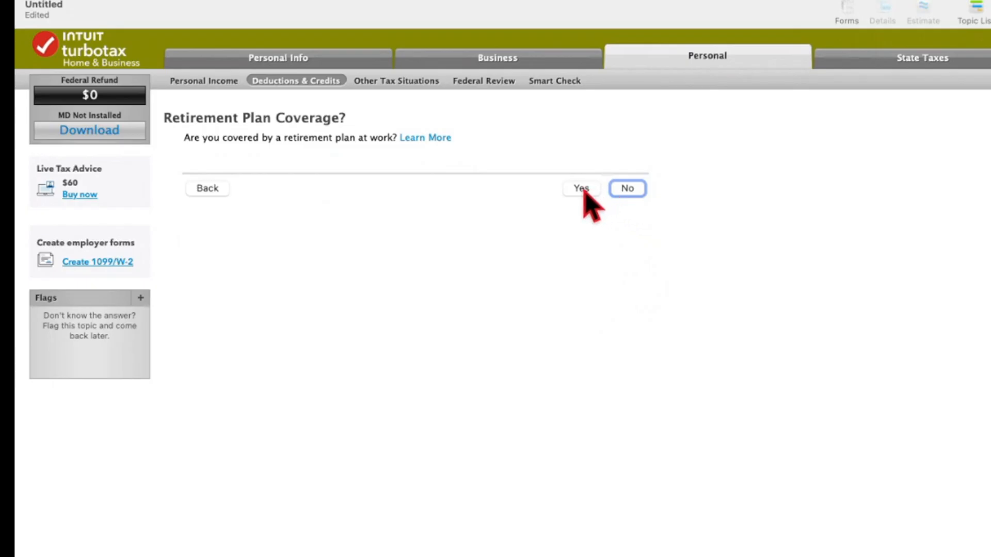
click(584, 190)
click(627, 205)
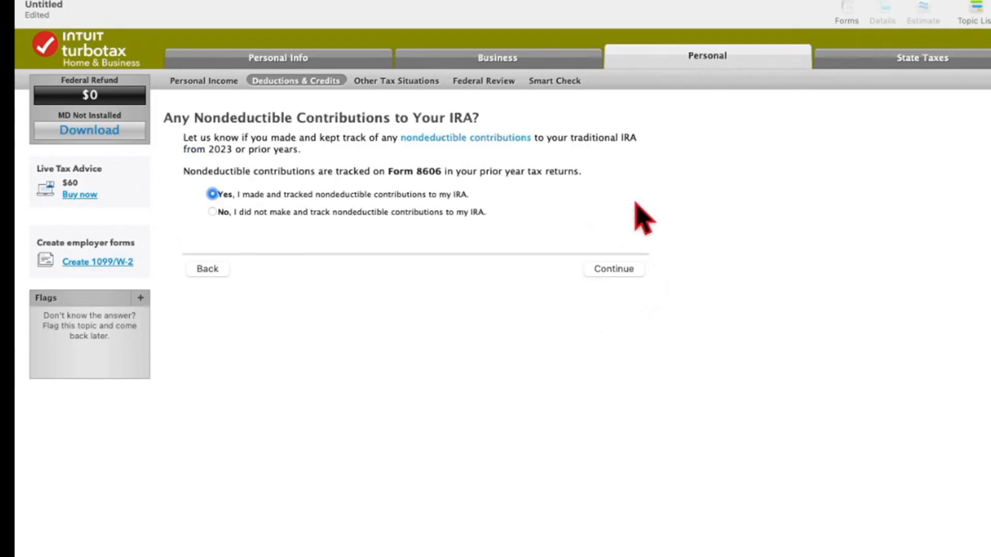
click(418, 213)
click(616, 267)
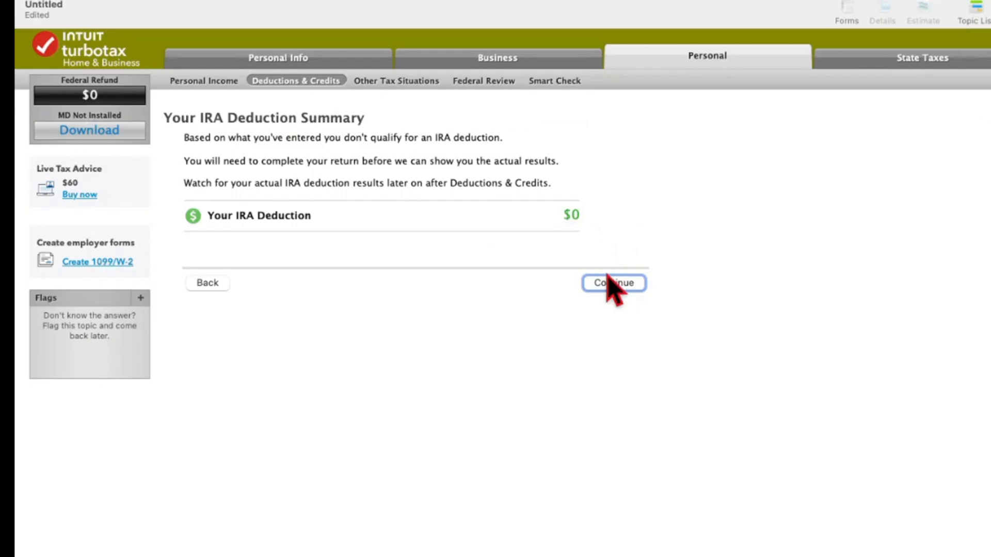
click(612, 287)
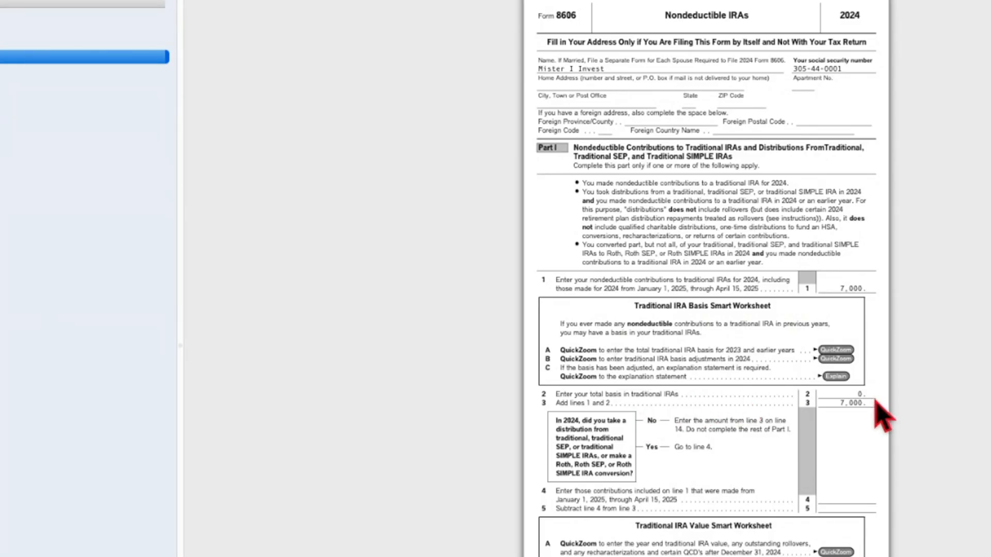
Review Part I of the 2024 Form 8606, checking the nondeductible contribution and total basis lines.
scroll(852, 428, down, 1)
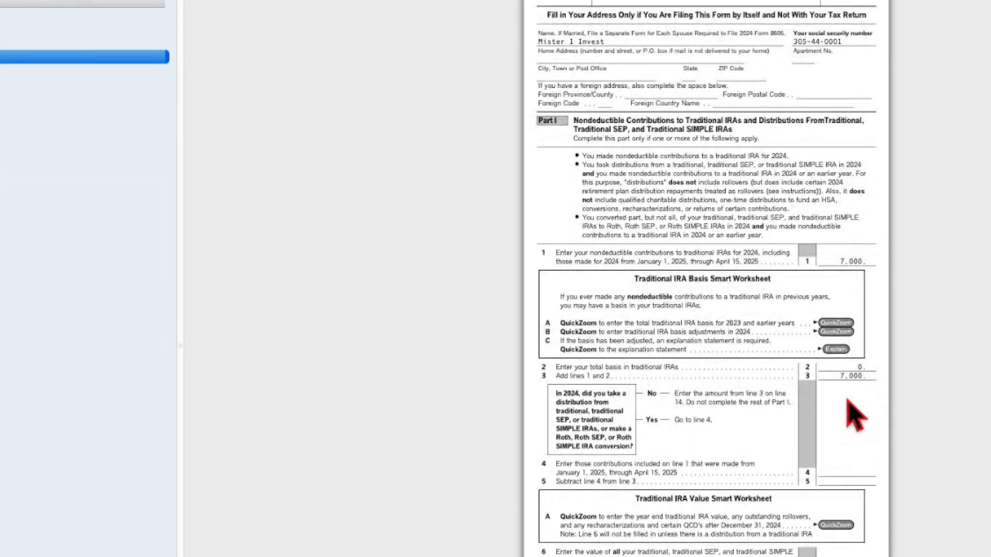
scroll(854, 402, up, 1)
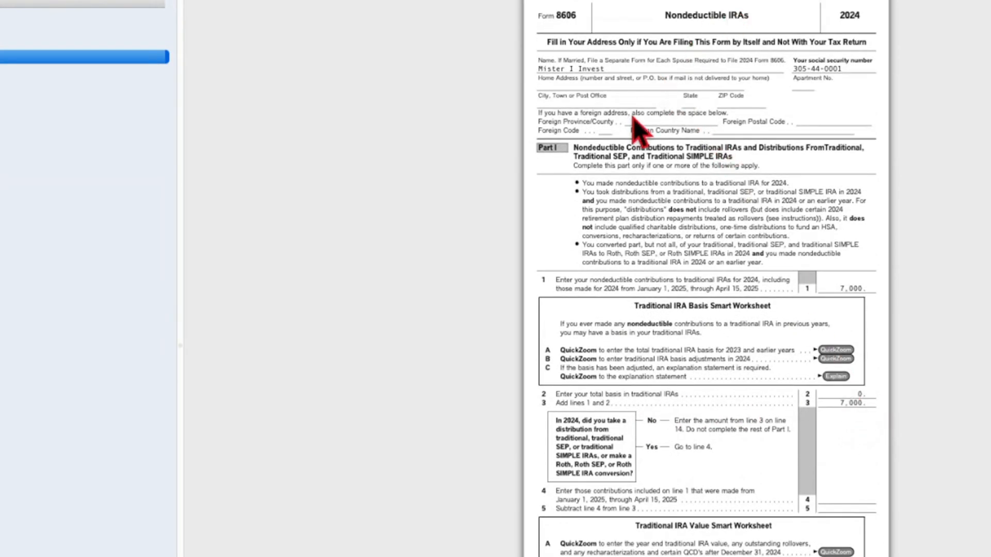
scroll(761, 140, down, 4)
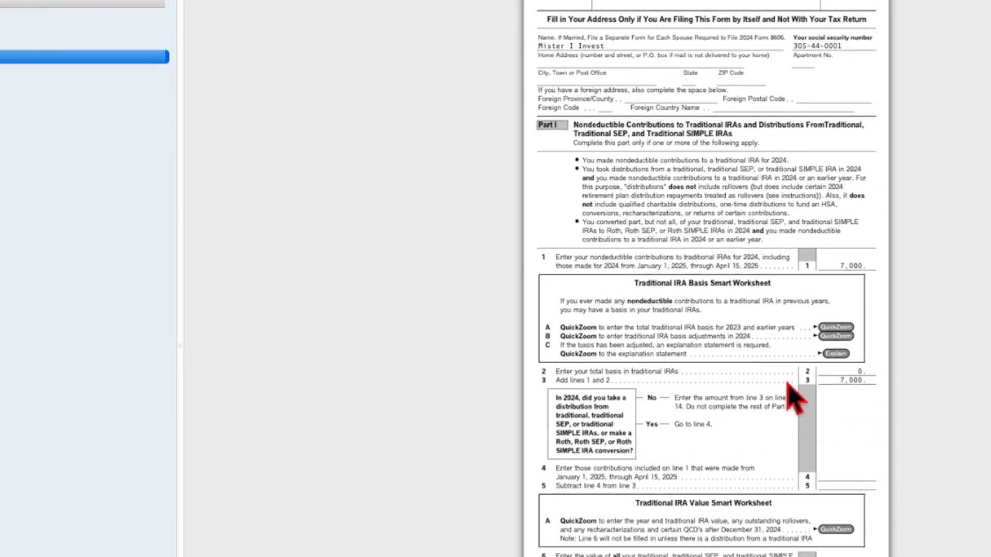
scroll(849, 402, down, 10)
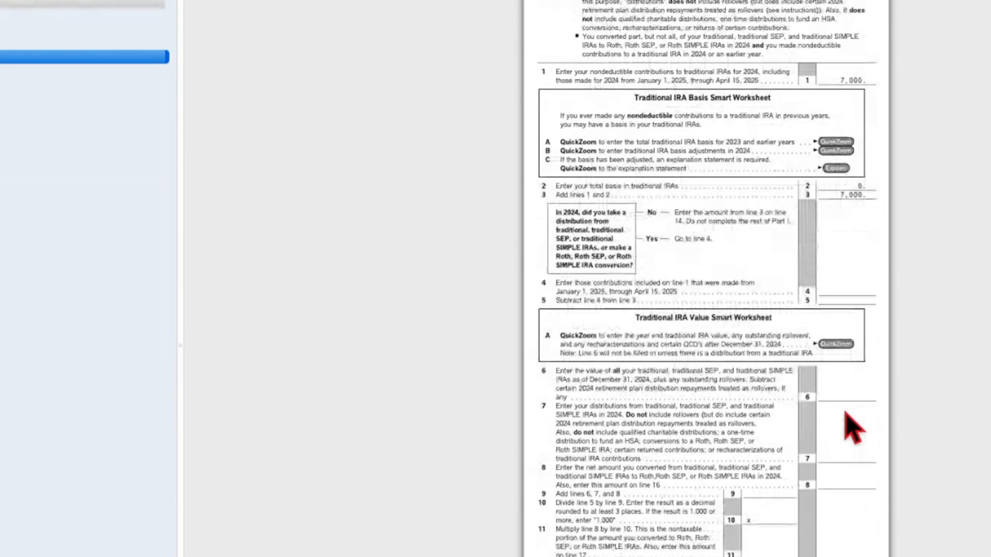
scroll(828, 405, down, 6)
scroll(811, 375, up, 20)
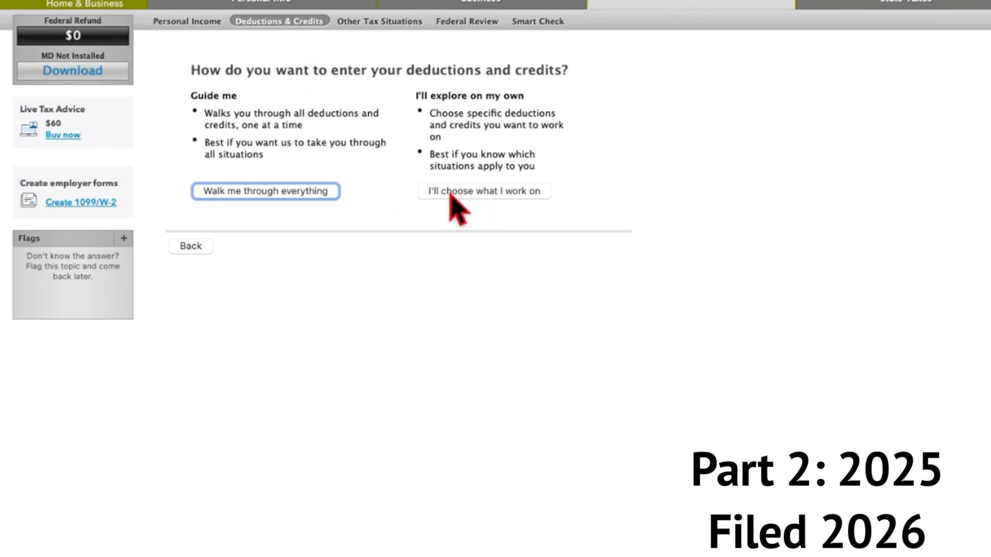
Reopen Traditional and Roth IRA Contributions, keep Traditional IRA selected and answer that the contribution is not a repayment.
click(484, 191)
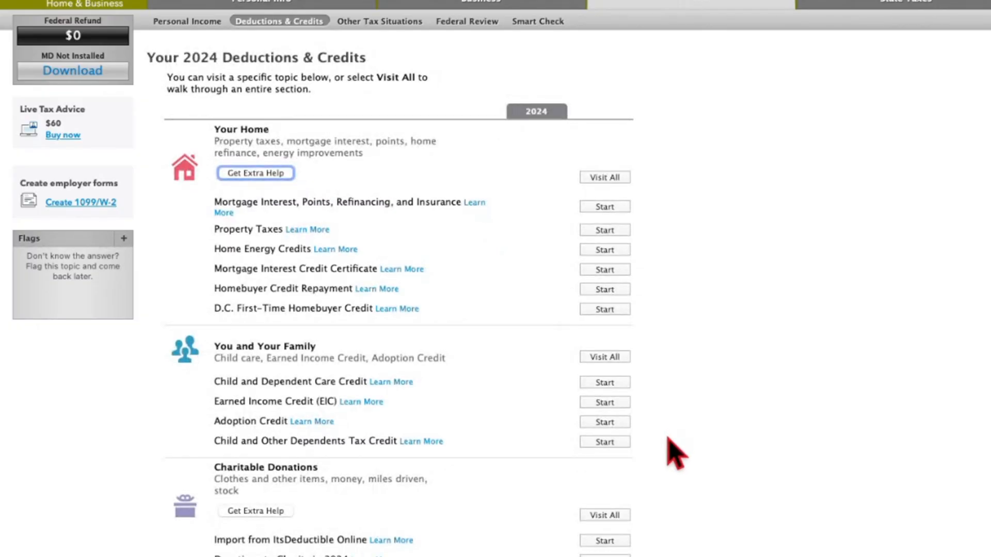
scroll(670, 449, down, 4)
scroll(653, 486, down, 10)
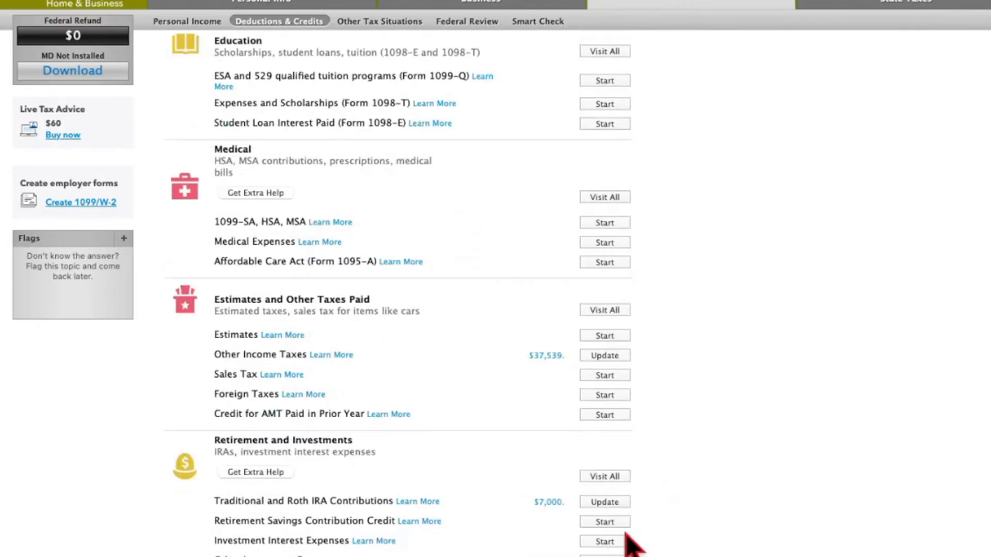
click(607, 502)
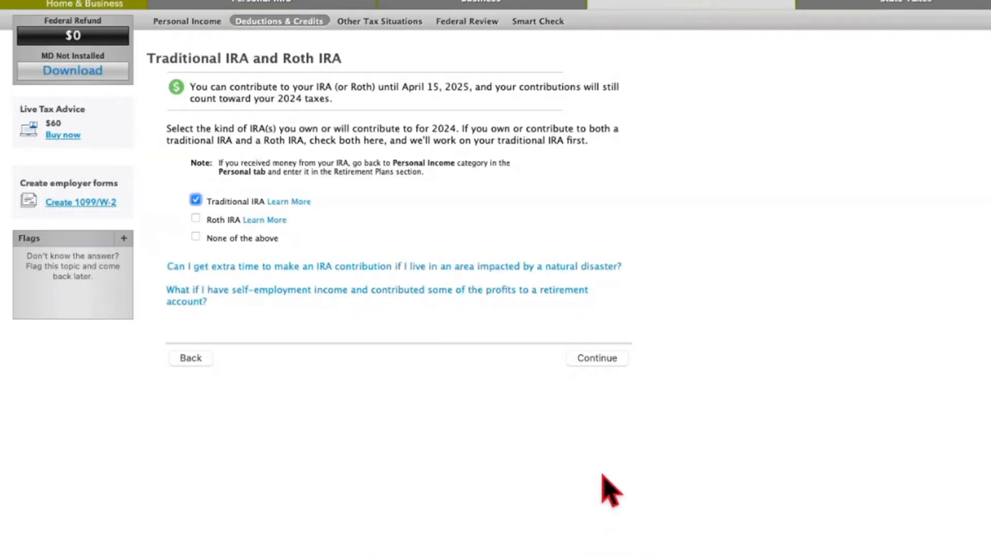
click(599, 357)
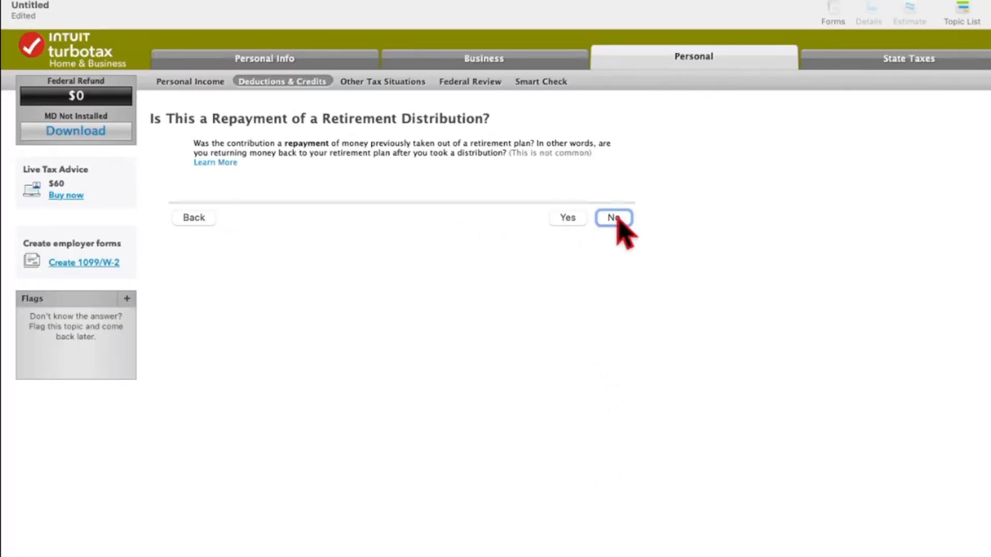
click(621, 220)
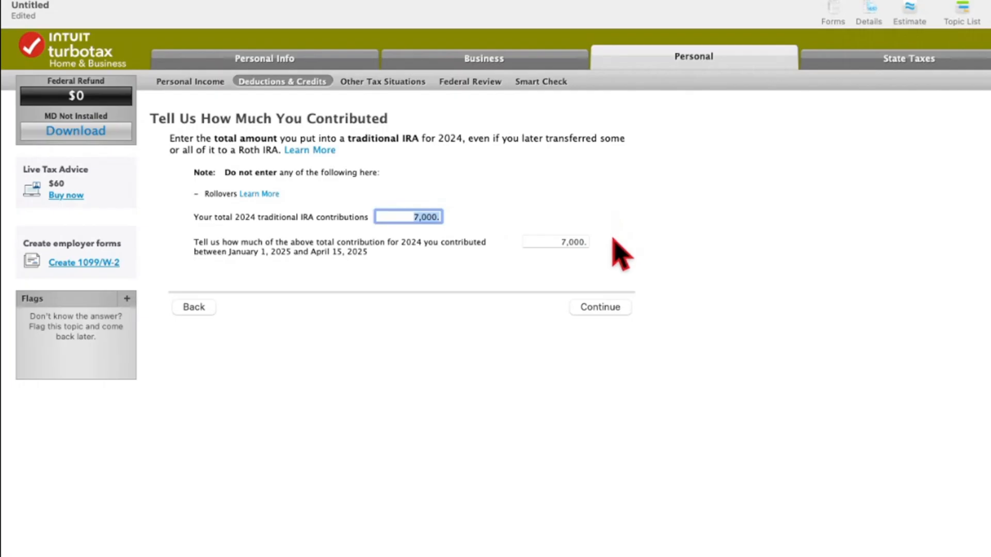
Set the portion of the 2024 contribution made between January 1 and April 15, 2025 to 0.
click(581, 240)
click(548, 241)
drag(548, 242, 593, 259)
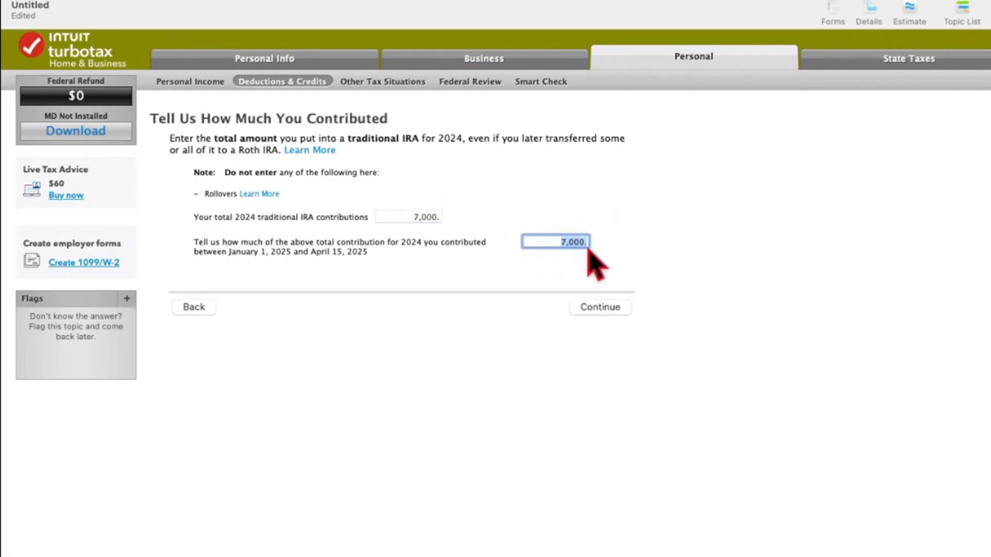
key(BackSpace)
text(0)
click(611, 319)
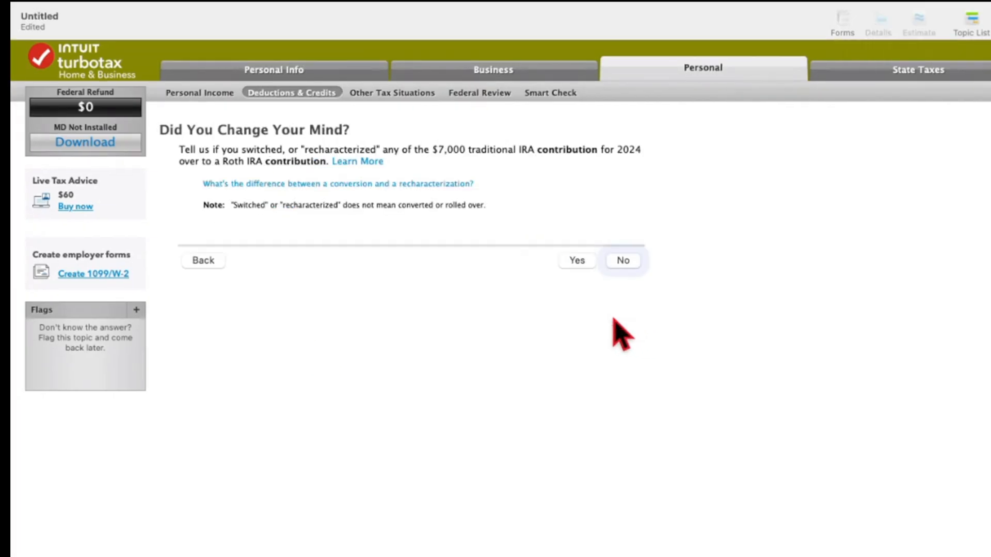
Answer No to recharacterization, Yes to workplace retirement plan coverage and No to excess IRA contributions before 2024.
click(623, 262)
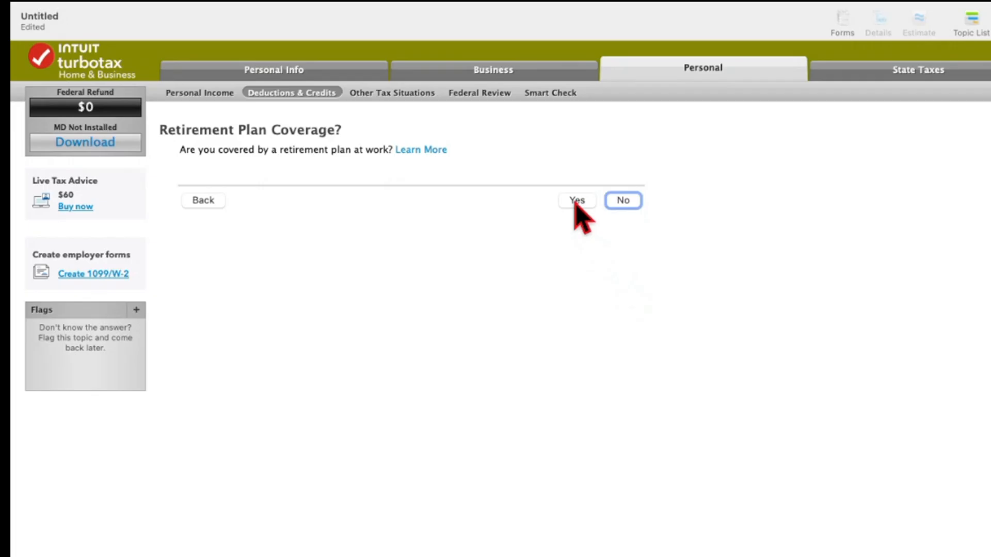
click(576, 202)
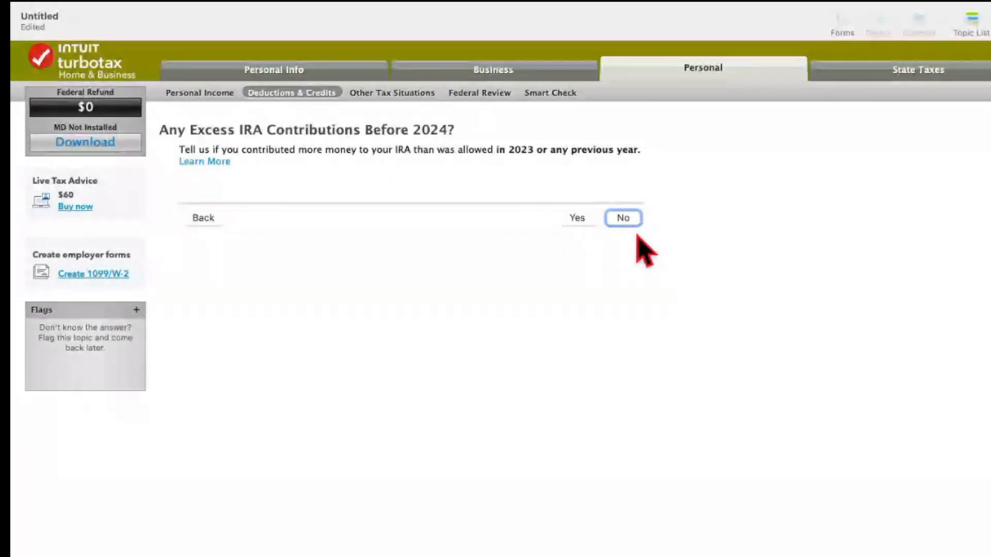
click(623, 219)
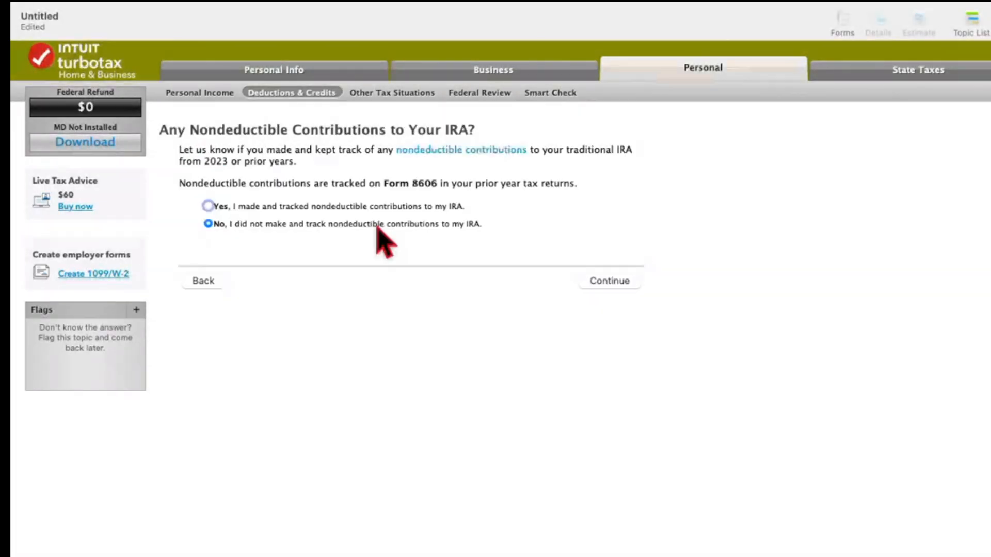
Indicate tracked nondeductible IRA contributions from prior years and enter a total basis of 7000 as of December 31, 2023.
click(376, 208)
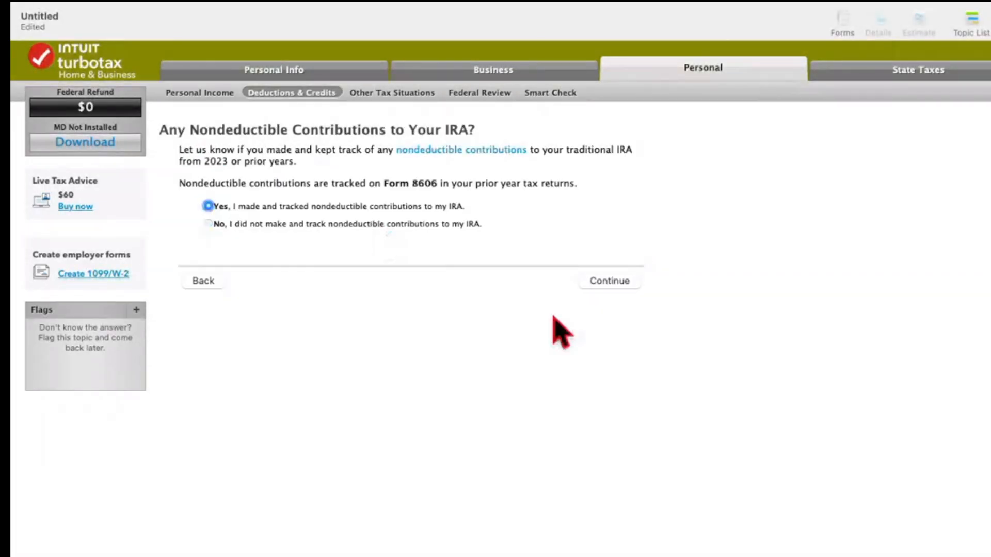
click(614, 283)
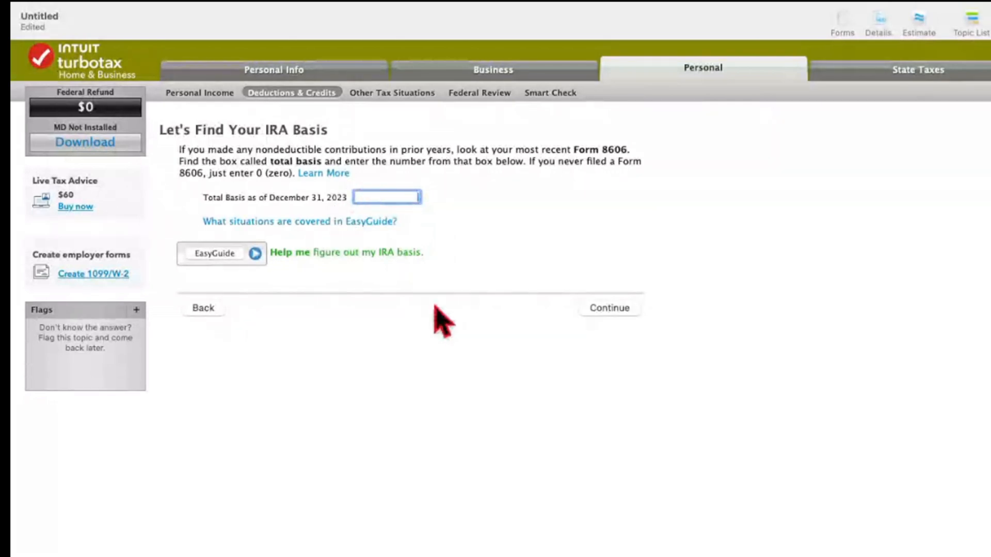
text(7000)
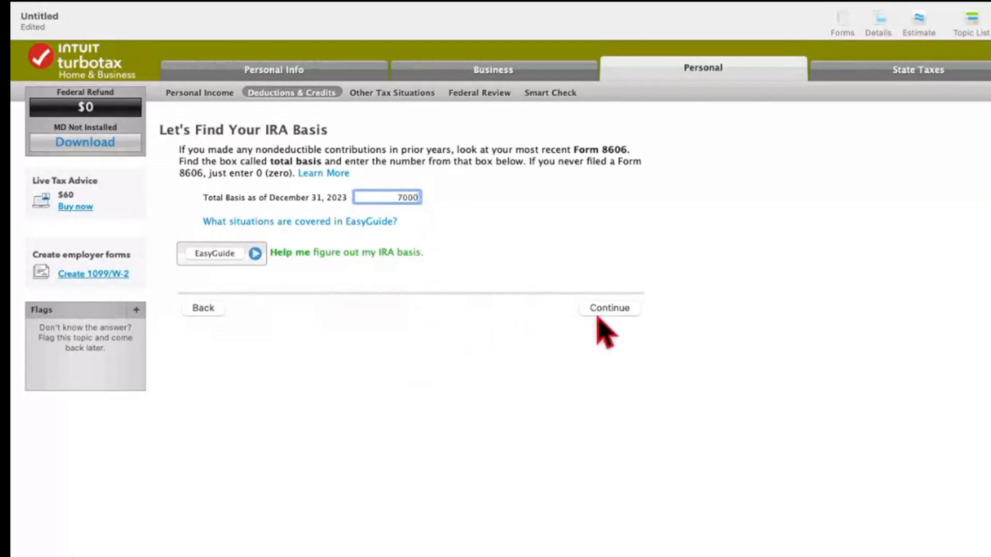
Confirm the IRA basis, finish the IRA contributions interview through the deduction summary and check lines 1 to 14 of Form 8606-T.
click(604, 310)
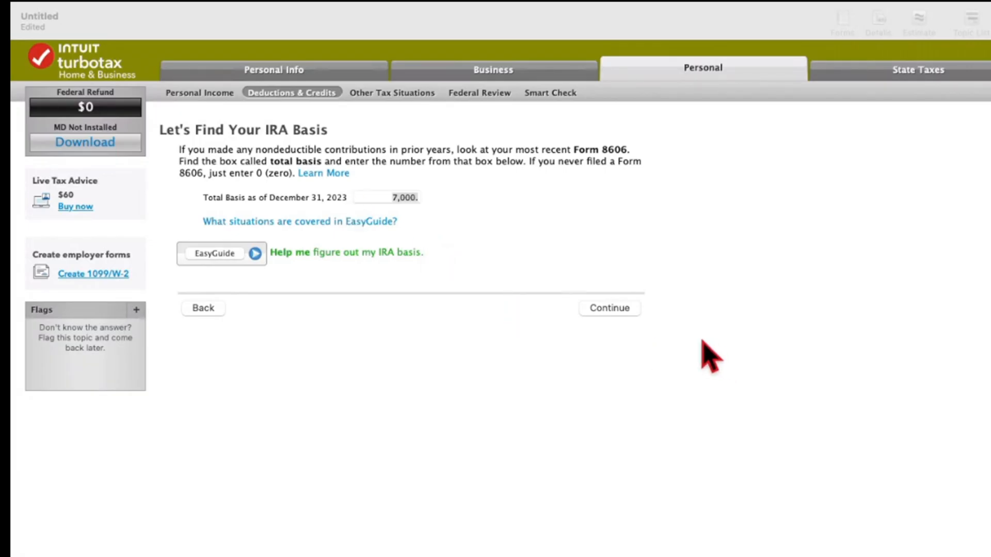
click(619, 308)
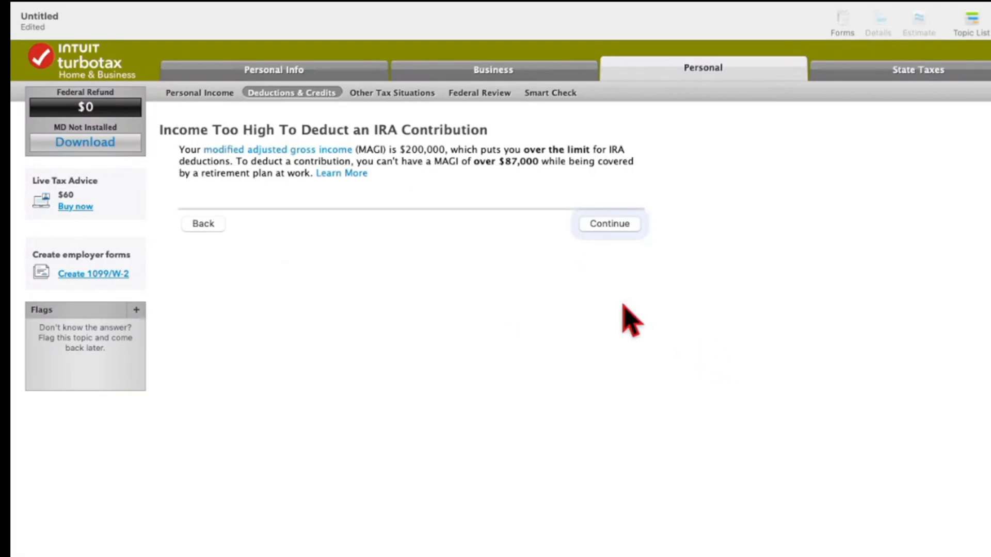
click(610, 225)
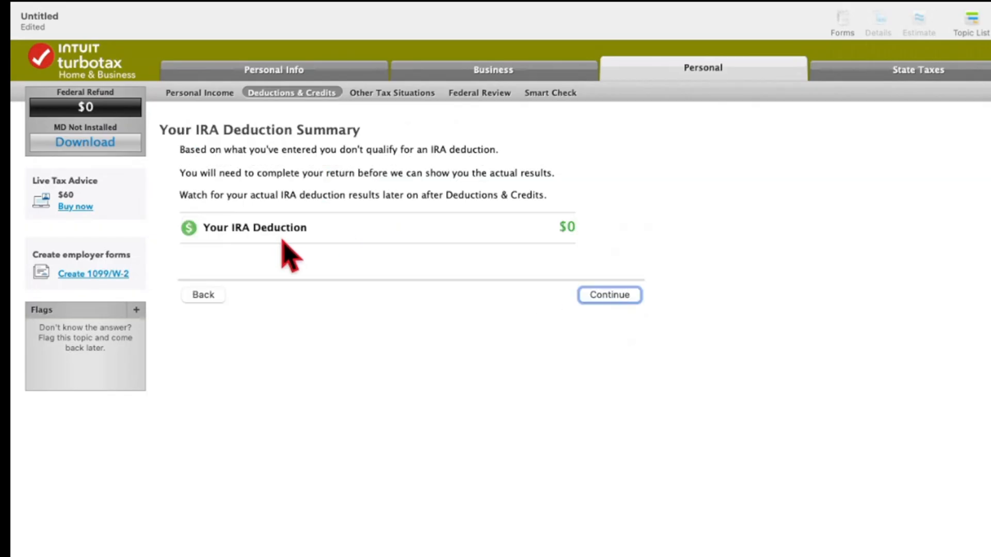
click(610, 295)
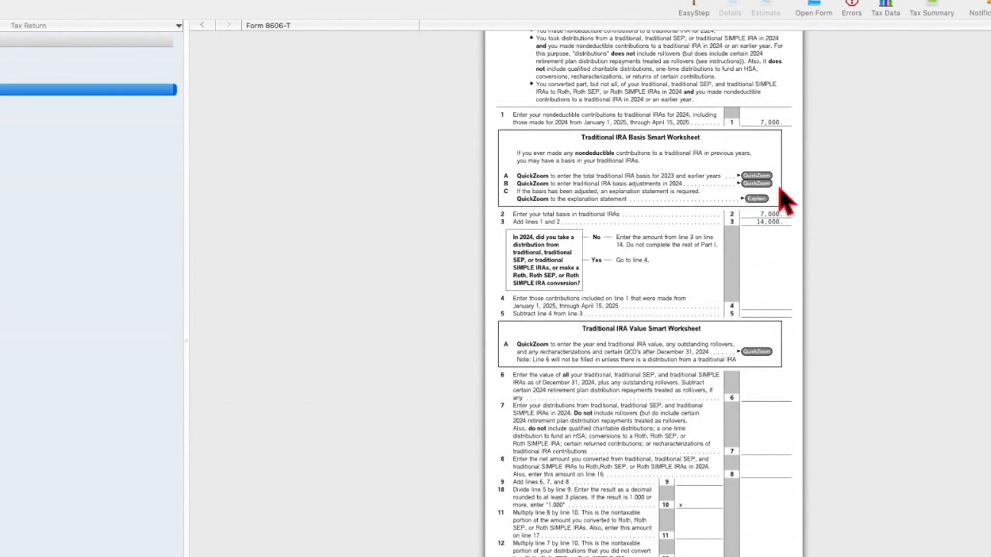
scroll(780, 248, down, 4)
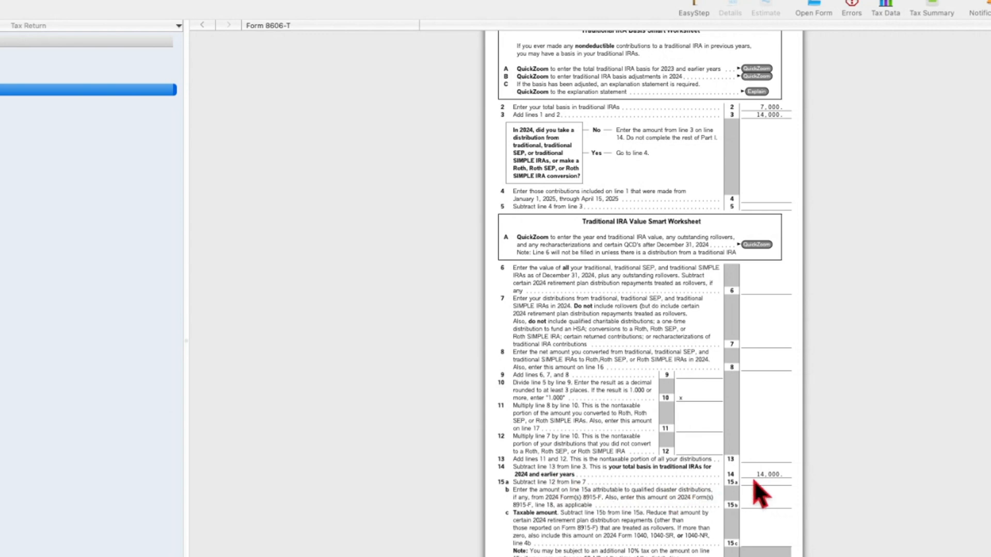
scroll(759, 475, down, 3)
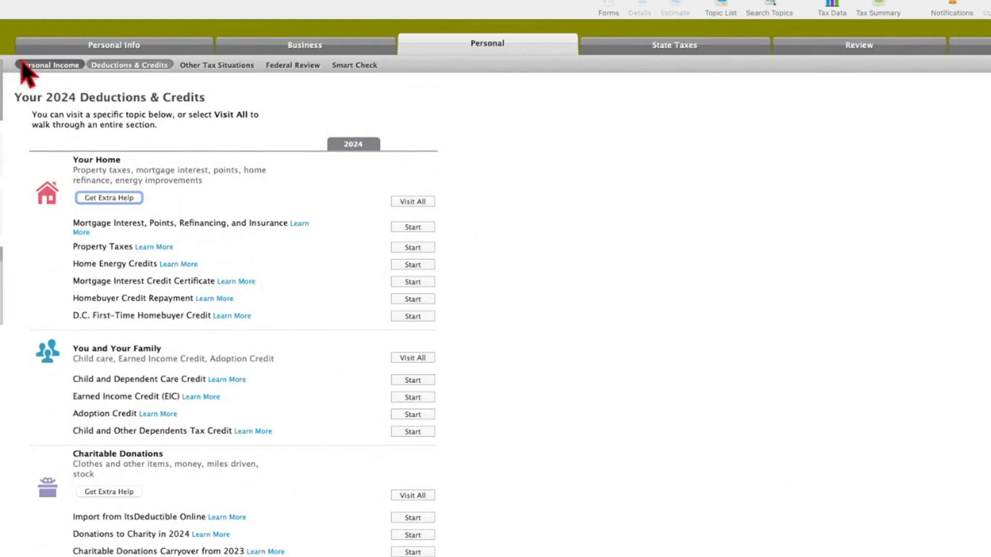
Return to the Personal Income section and choose to work on selected income topics.
click(26, 67)
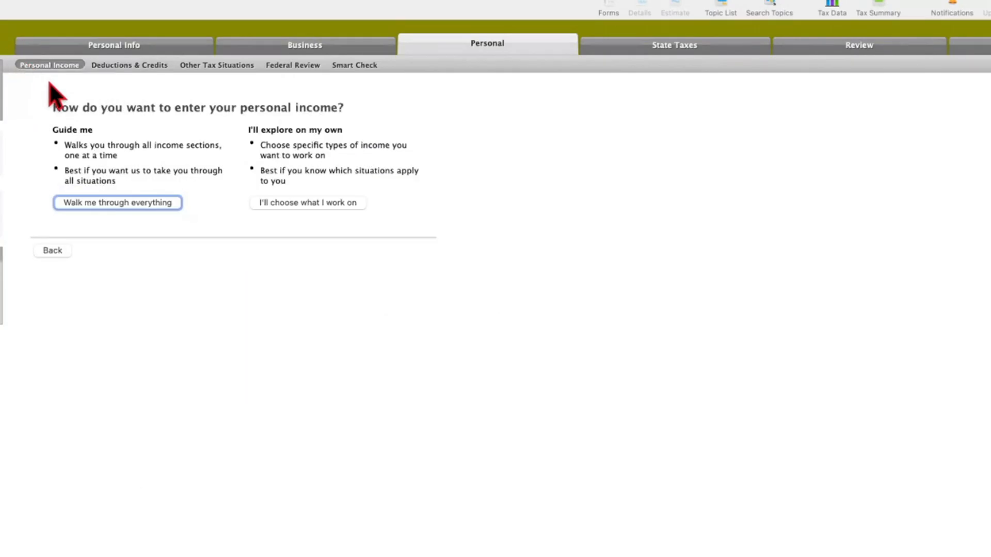
click(304, 203)
scroll(348, 372, down, 3)
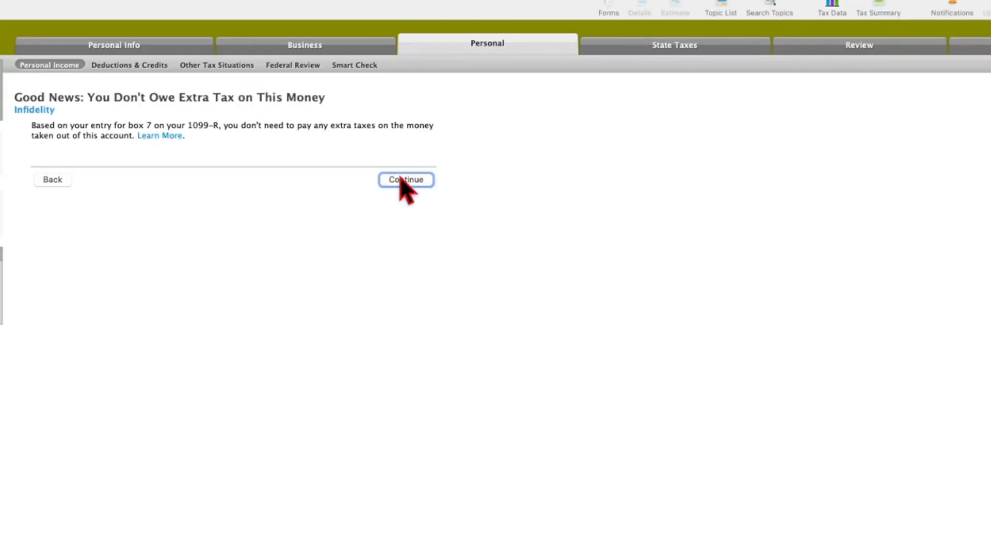
In the Infidelity 1099-R interview, keep No for an employer Roth SIMPLE or SEP contribution and No for an inherited IRA.
click(401, 182)
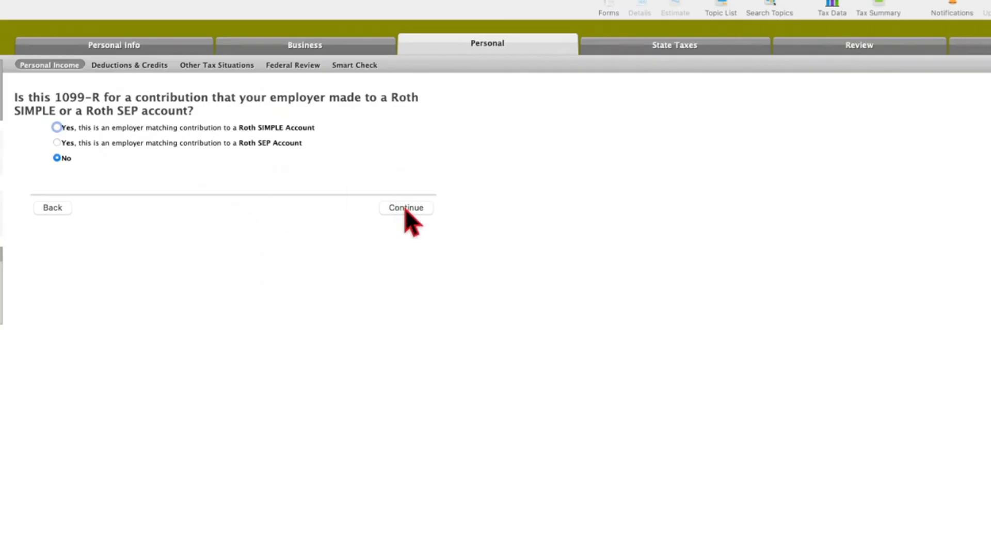
click(406, 209)
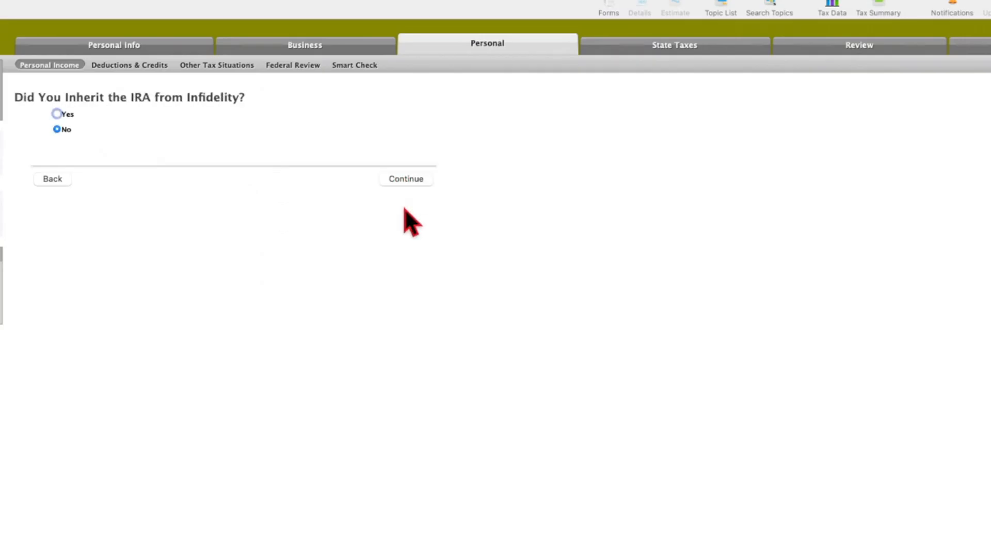
click(412, 180)
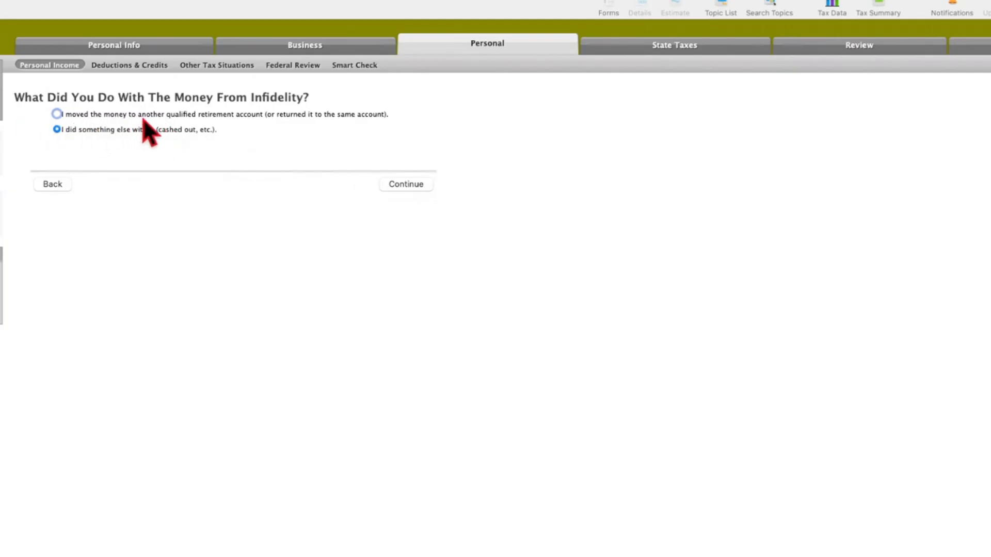
Report the distribution as moved to another retirement account, choose the combination option and enter 14000 as the amount converted to a Roth IRA.
click(221, 113)
click(176, 200)
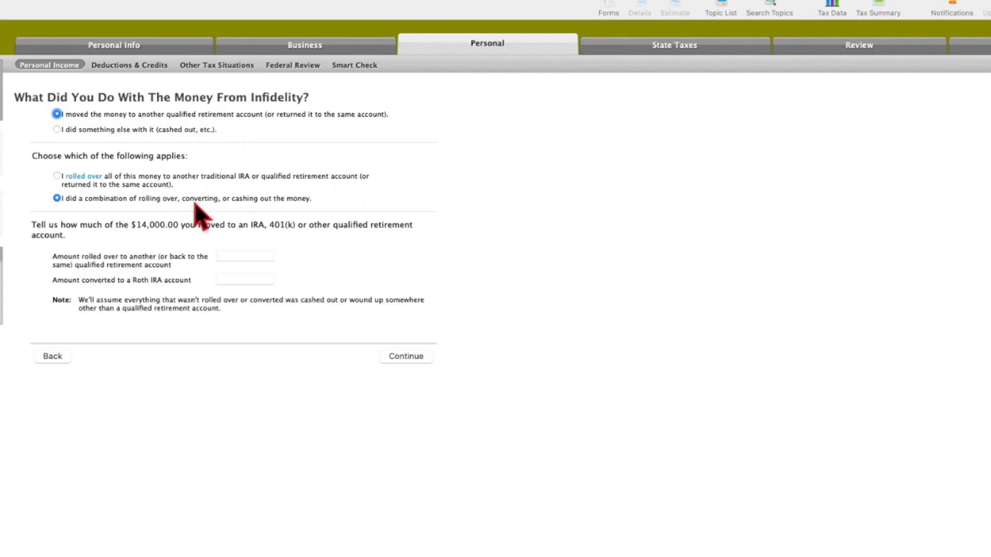
click(245, 279)
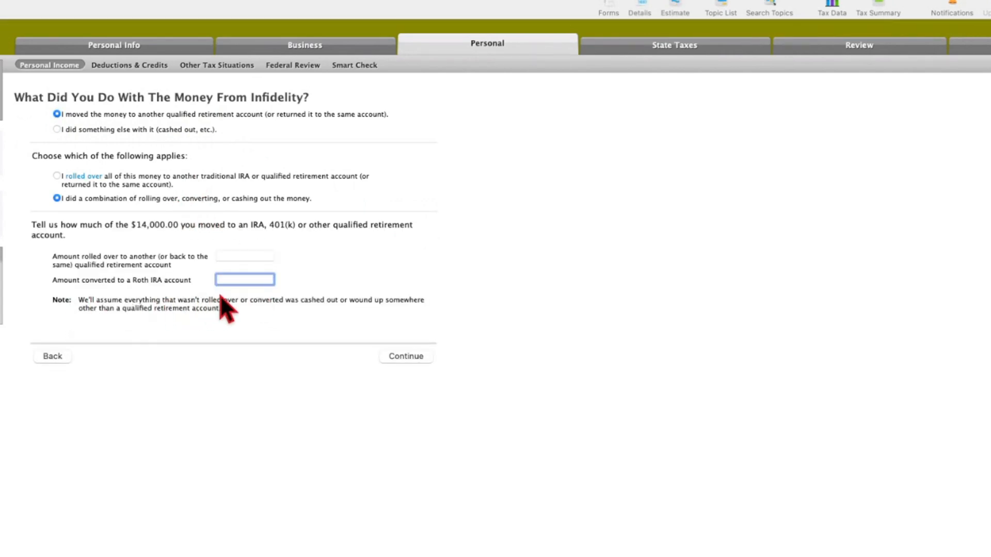
text(140000)
key(Return)
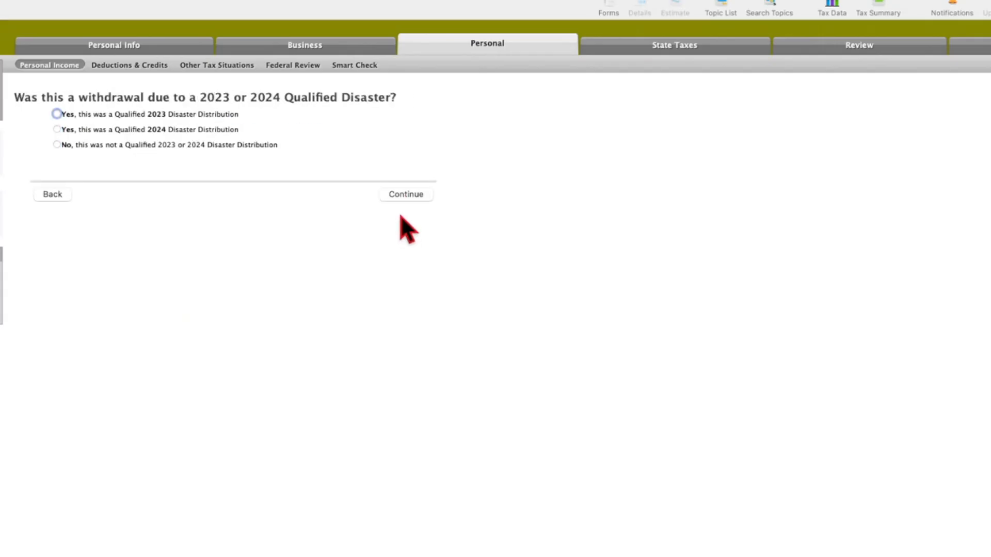
Continue past the qualified disaster question, finish the 1099-R entries and keep No for prior-year disaster distributions or repayments.
click(387, 198)
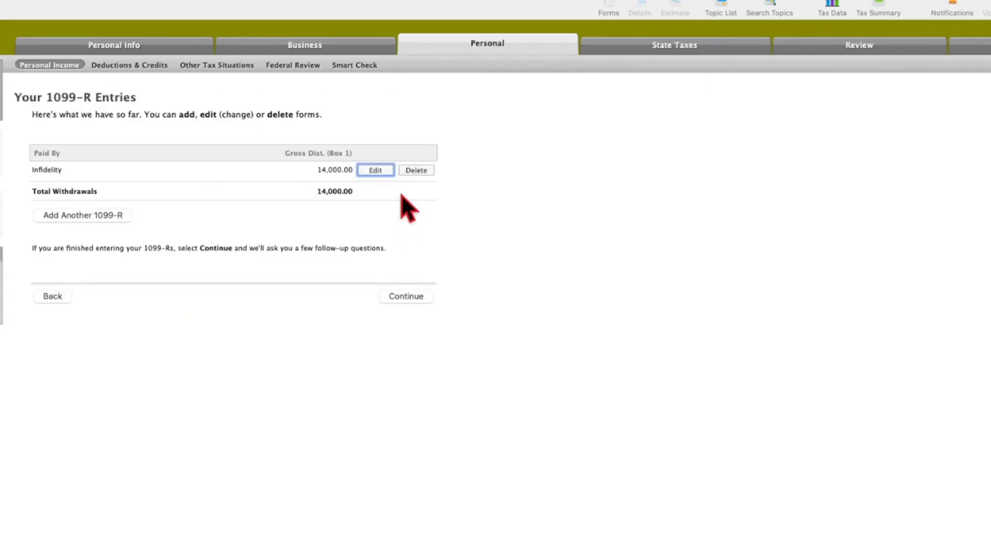
click(410, 298)
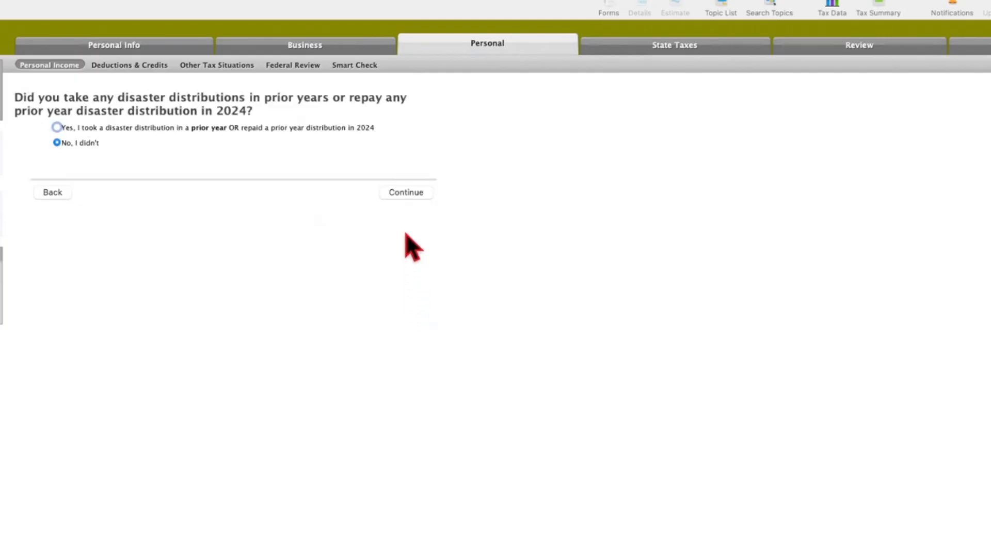
key(Return)
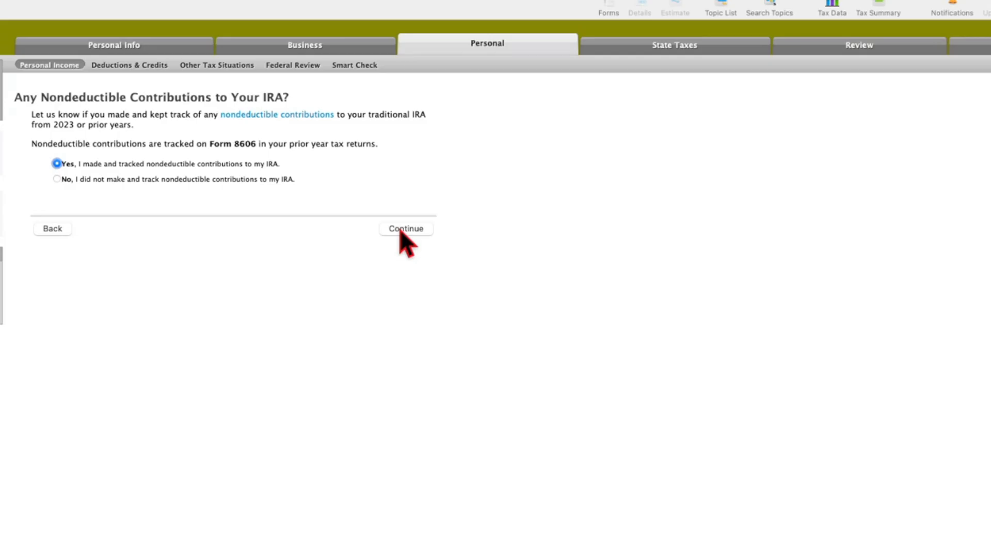
Keep Yes for tracked nondeductible contributions, a 7,000 basis for December 31, 2023, and a traditional IRA value of 0 on December 31, 2024.
click(401, 231)
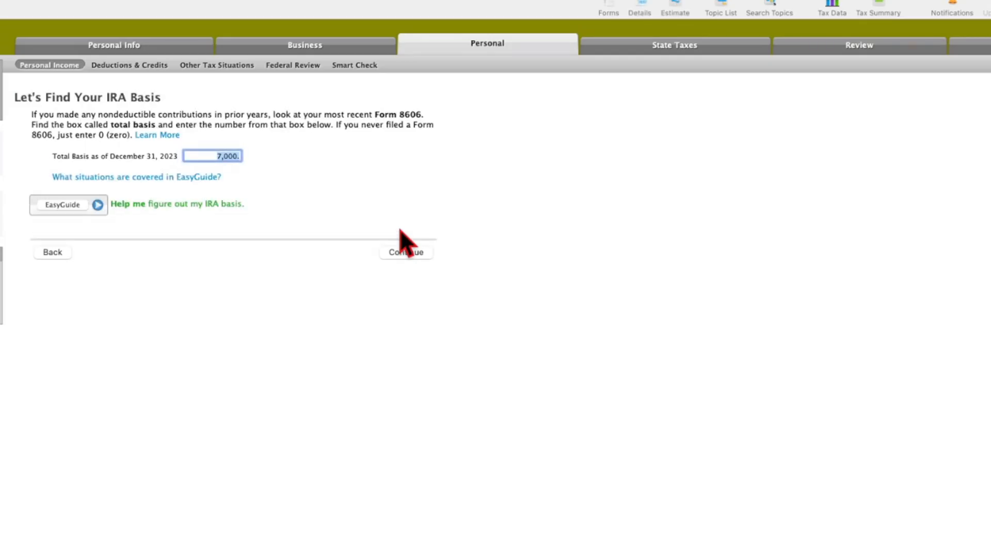
click(406, 253)
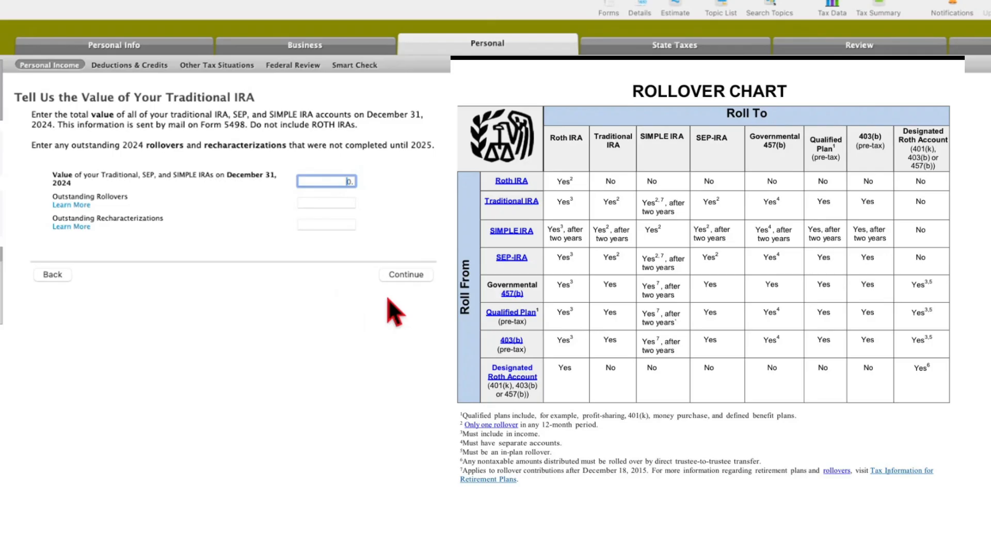
click(416, 279)
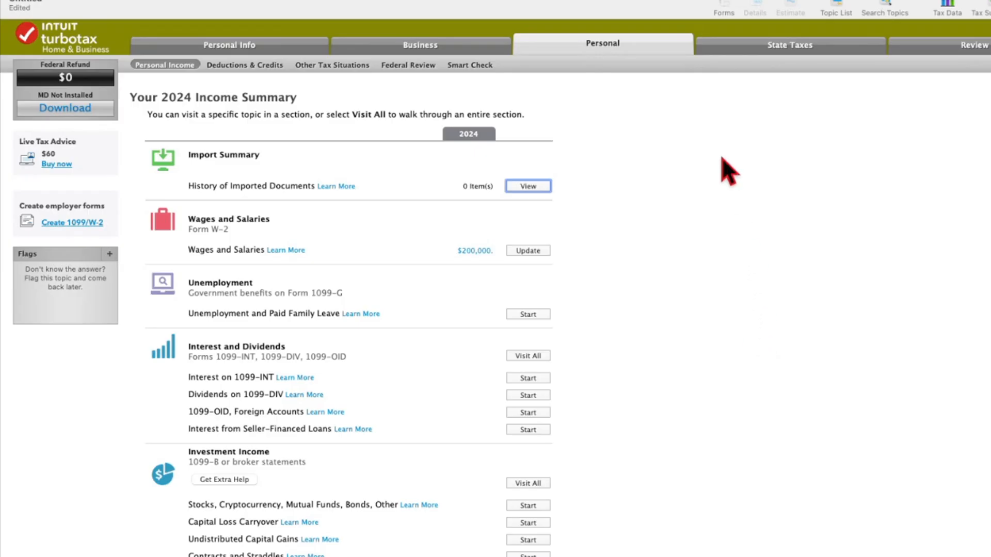
Switch to the forms view and examine the IRA distributions and taxable amount on lines 4a and 4b of Form 1040.
click(723, 6)
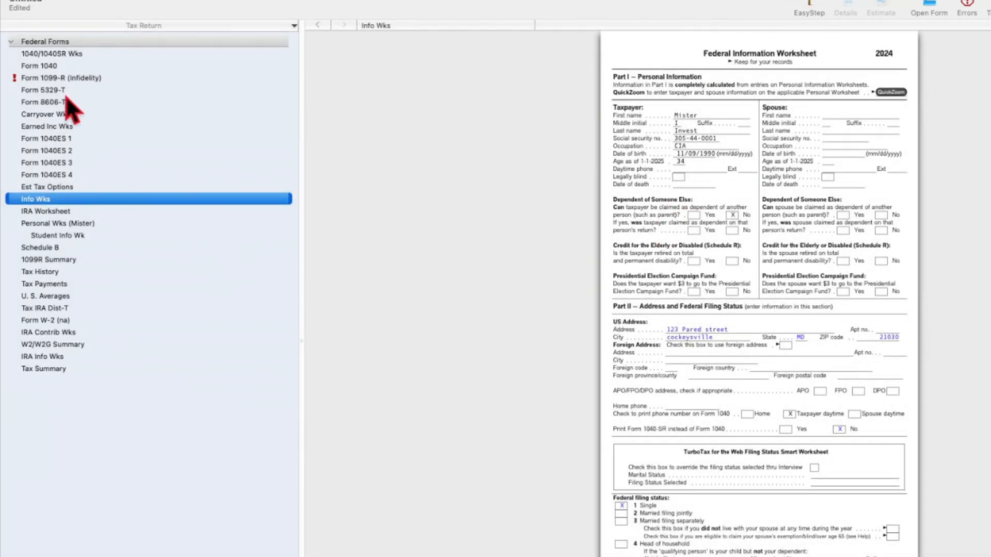
click(66, 67)
scroll(614, 416, down, 3)
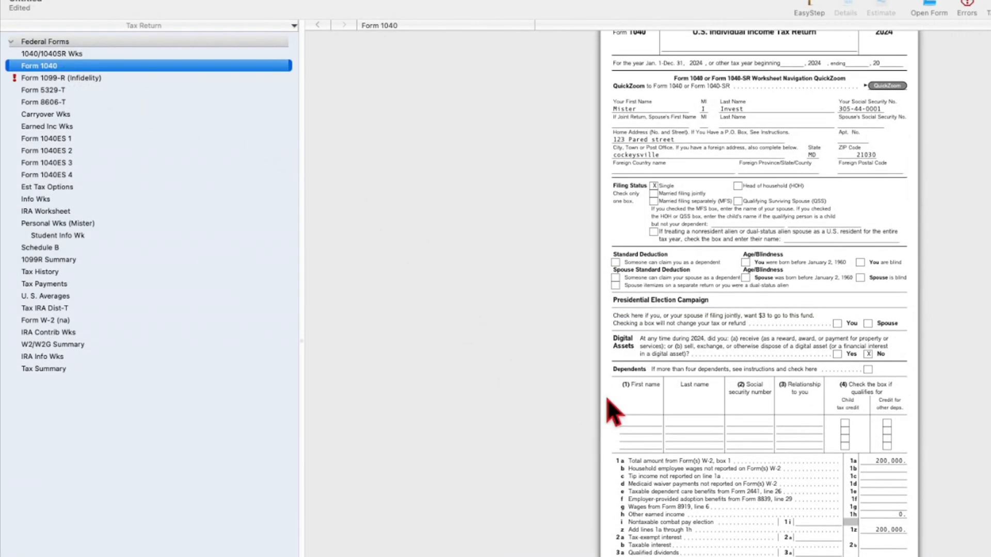
scroll(735, 467, down, 3)
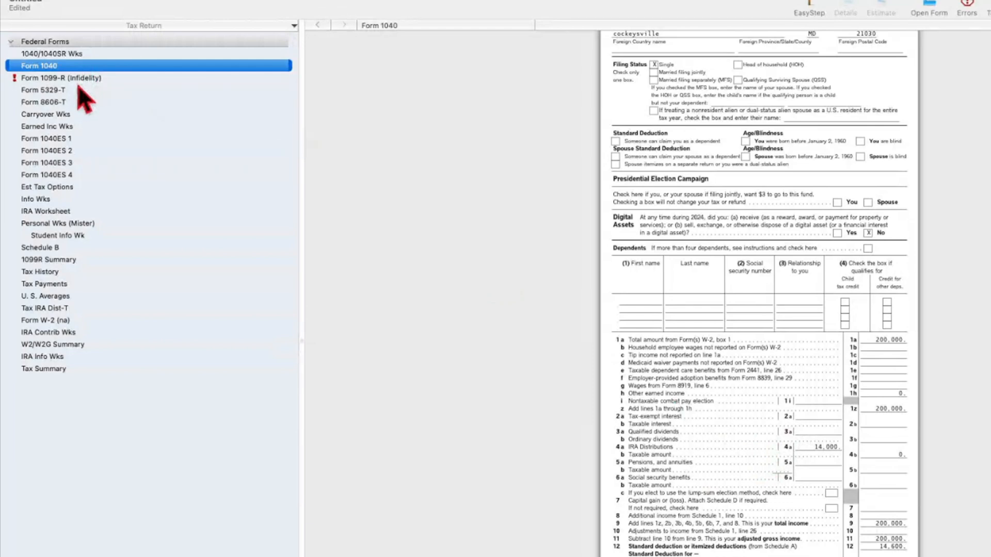
Review the basis, nontaxable and taxable distribution lines on Form 8606-T and compare them with the IRA distribution lines on Form 1040.
click(77, 101)
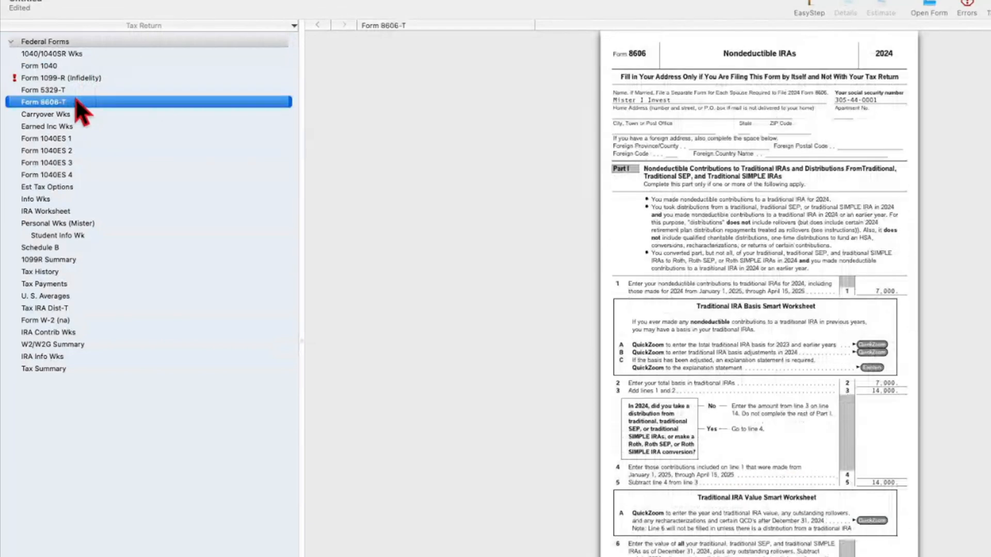
scroll(694, 335, down, 5)
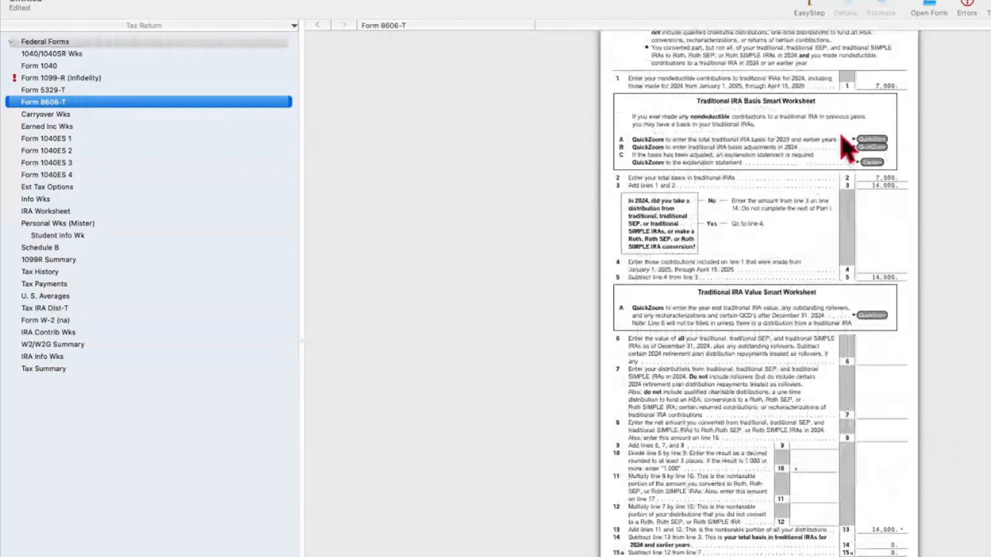
scroll(835, 409, down, 5)
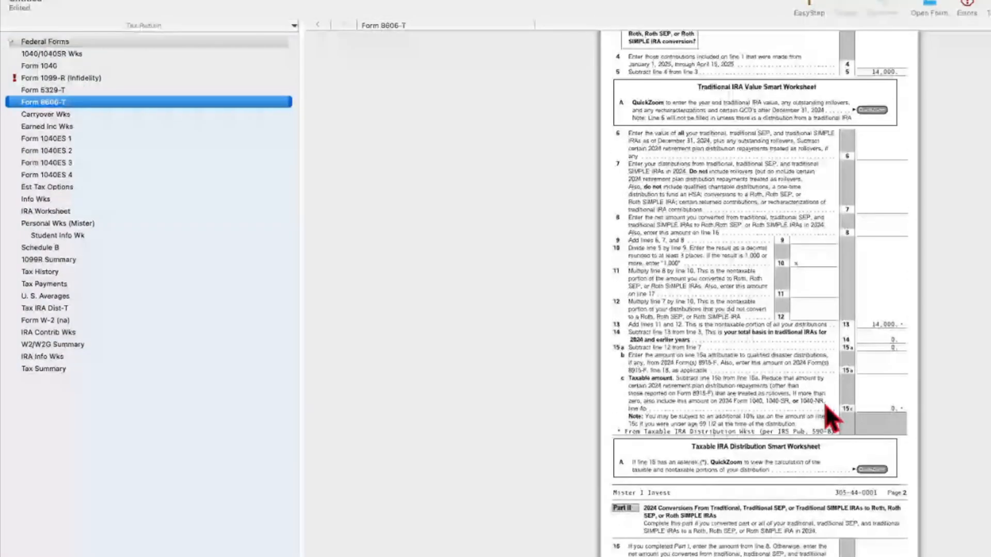
scroll(836, 424, down, 3)
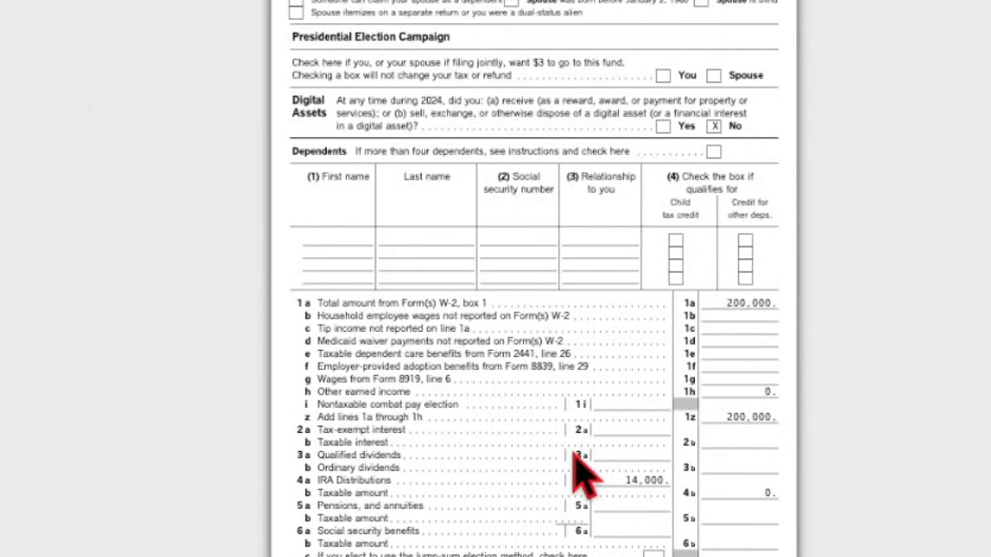
scroll(551, 477, down, 3)
scroll(551, 470, up, 4)
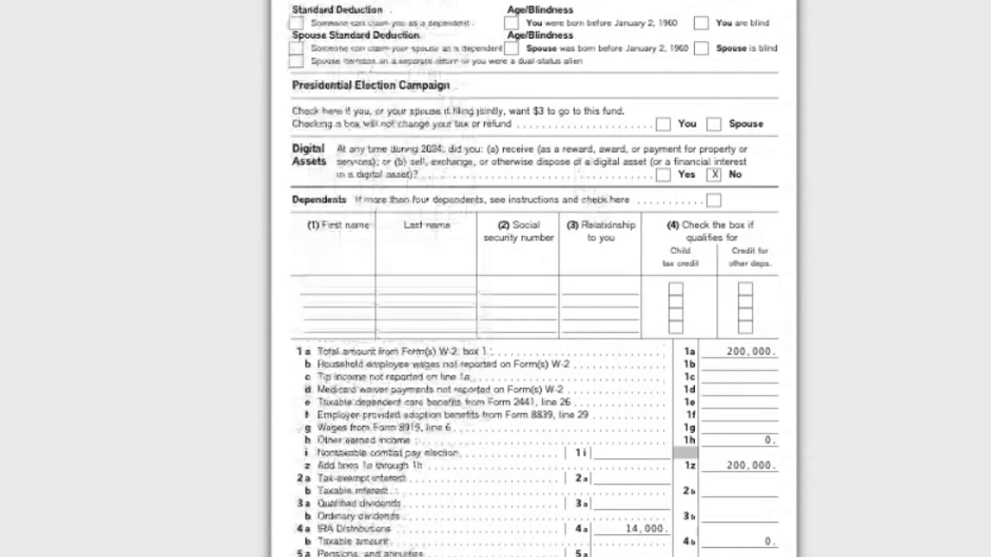